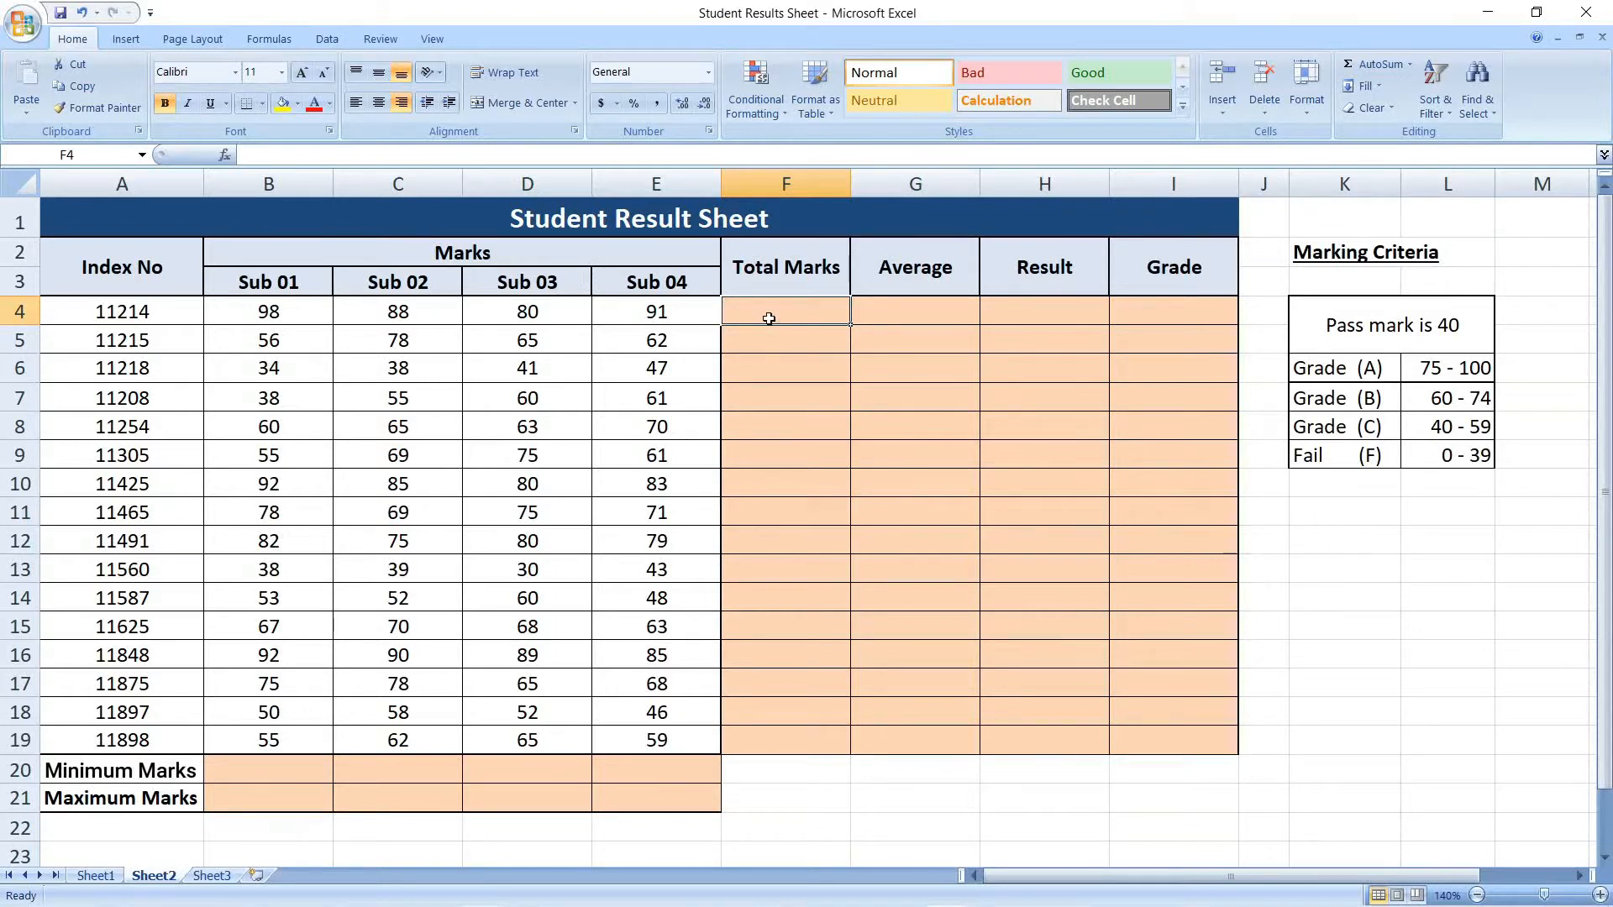
Calculate the total marks by entering =SUM(B4:E4) in F4 and filling the formula down through F19.
type("=su")
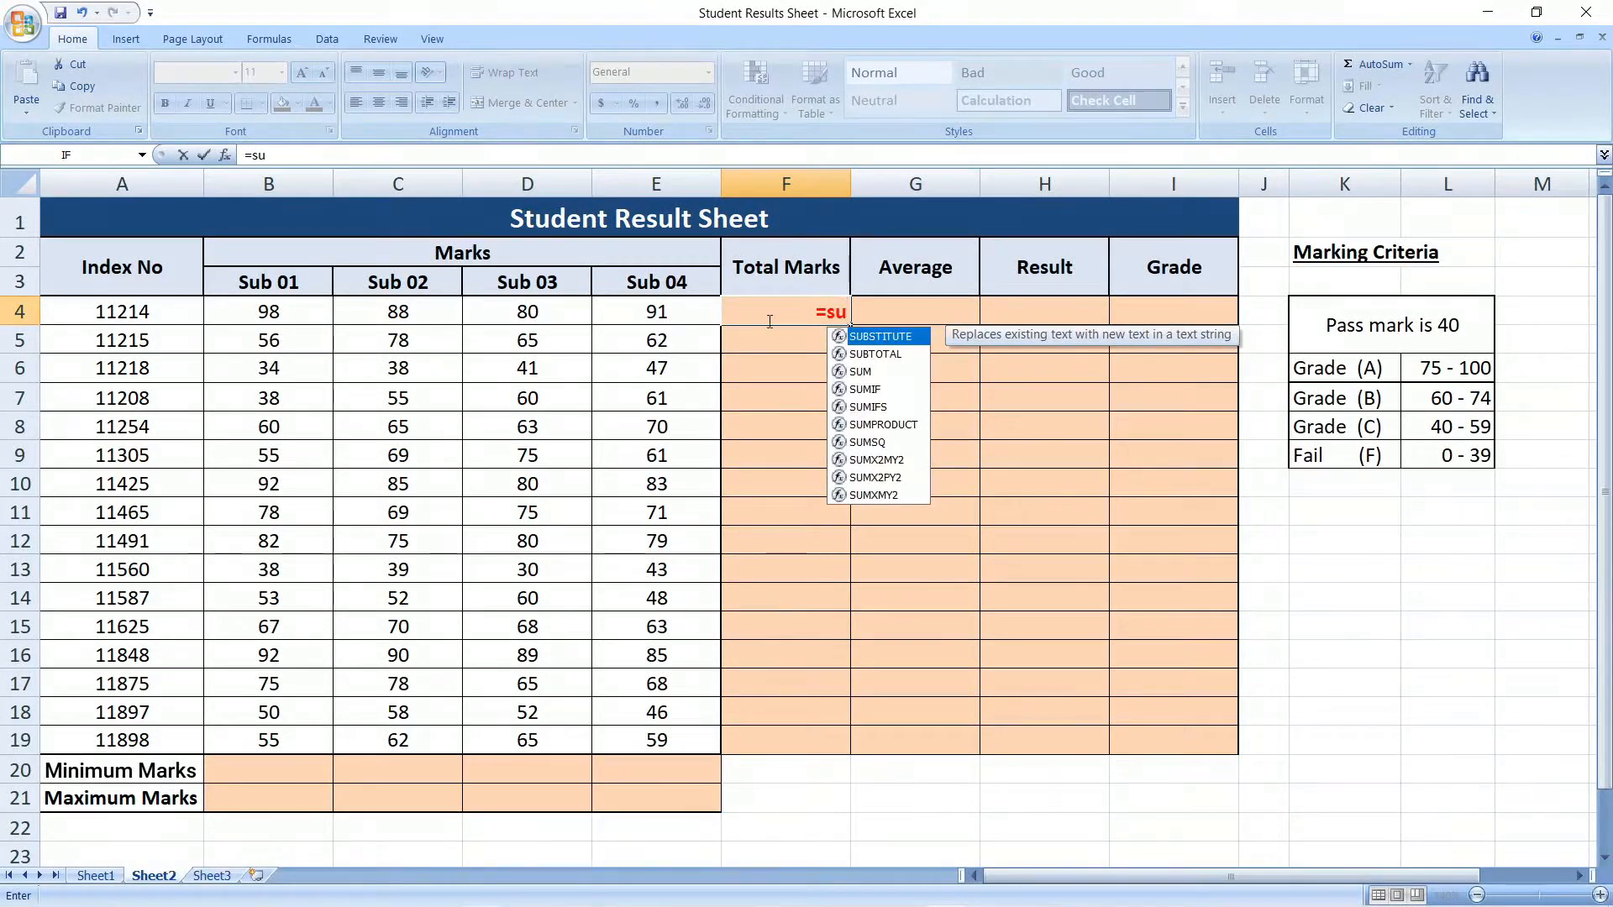
double_click(870, 373)
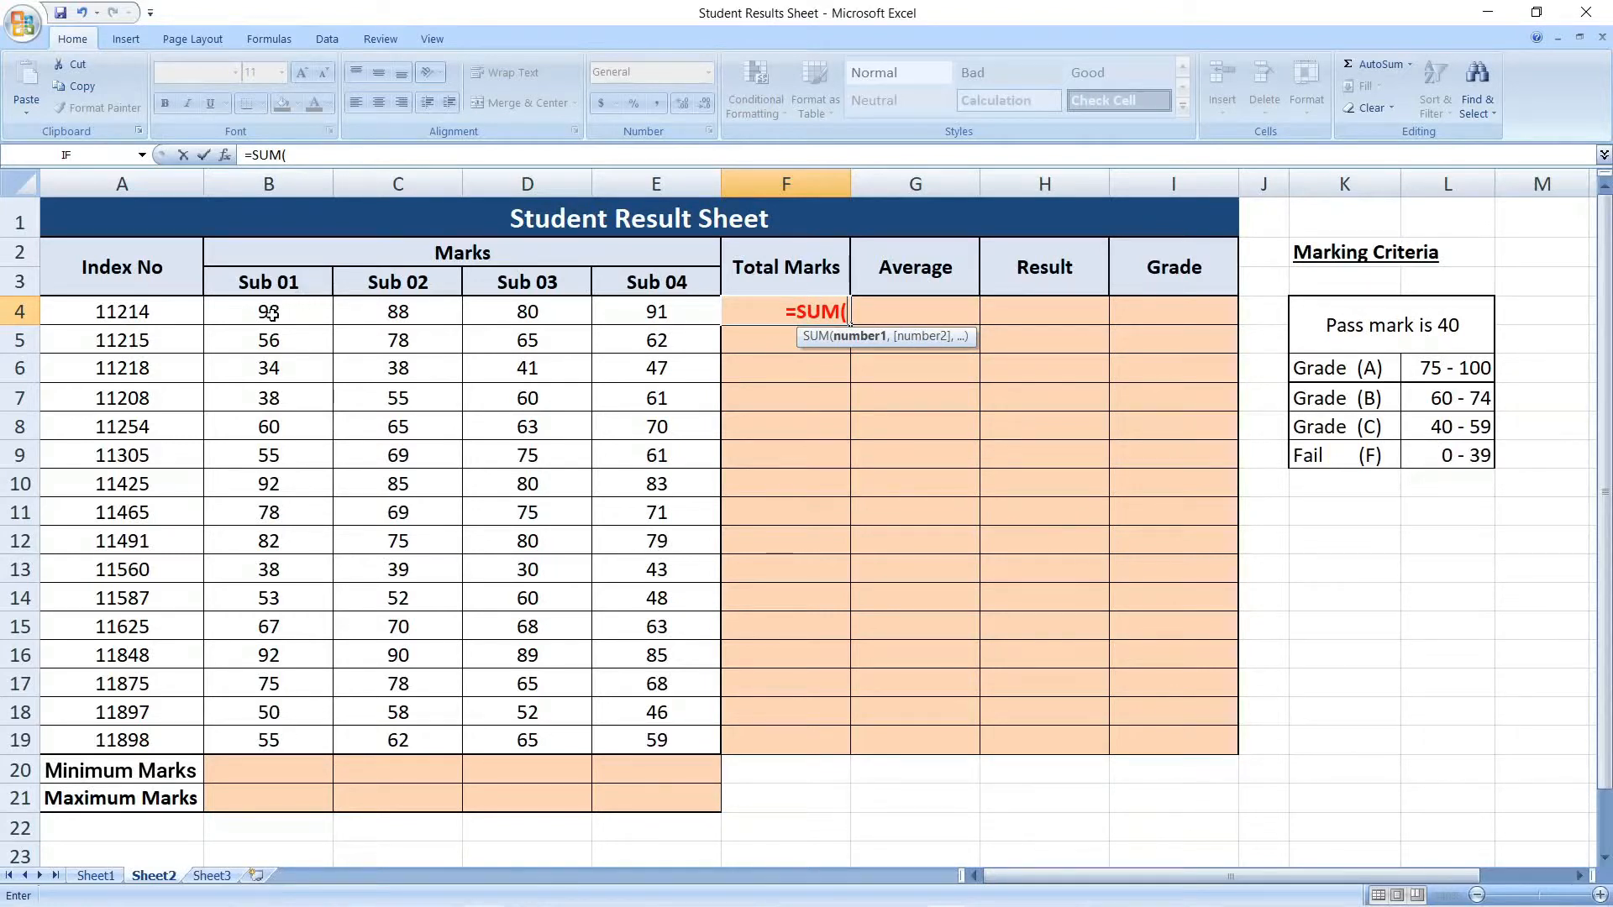
left_click_drag(272, 315, 670, 330)
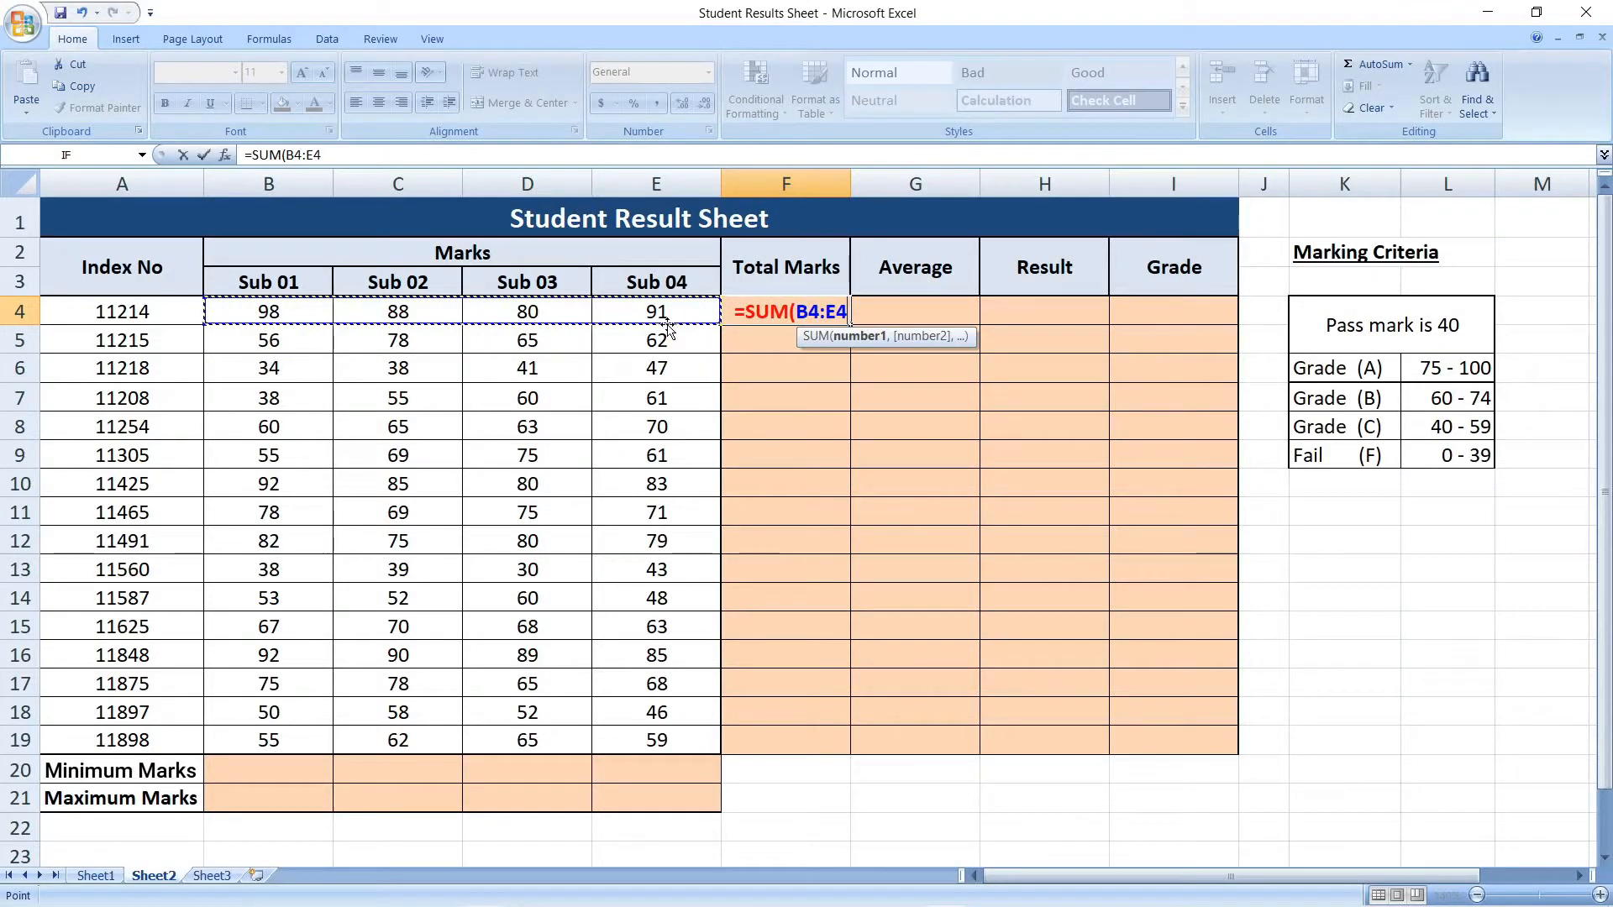
type(")")
key("Return")
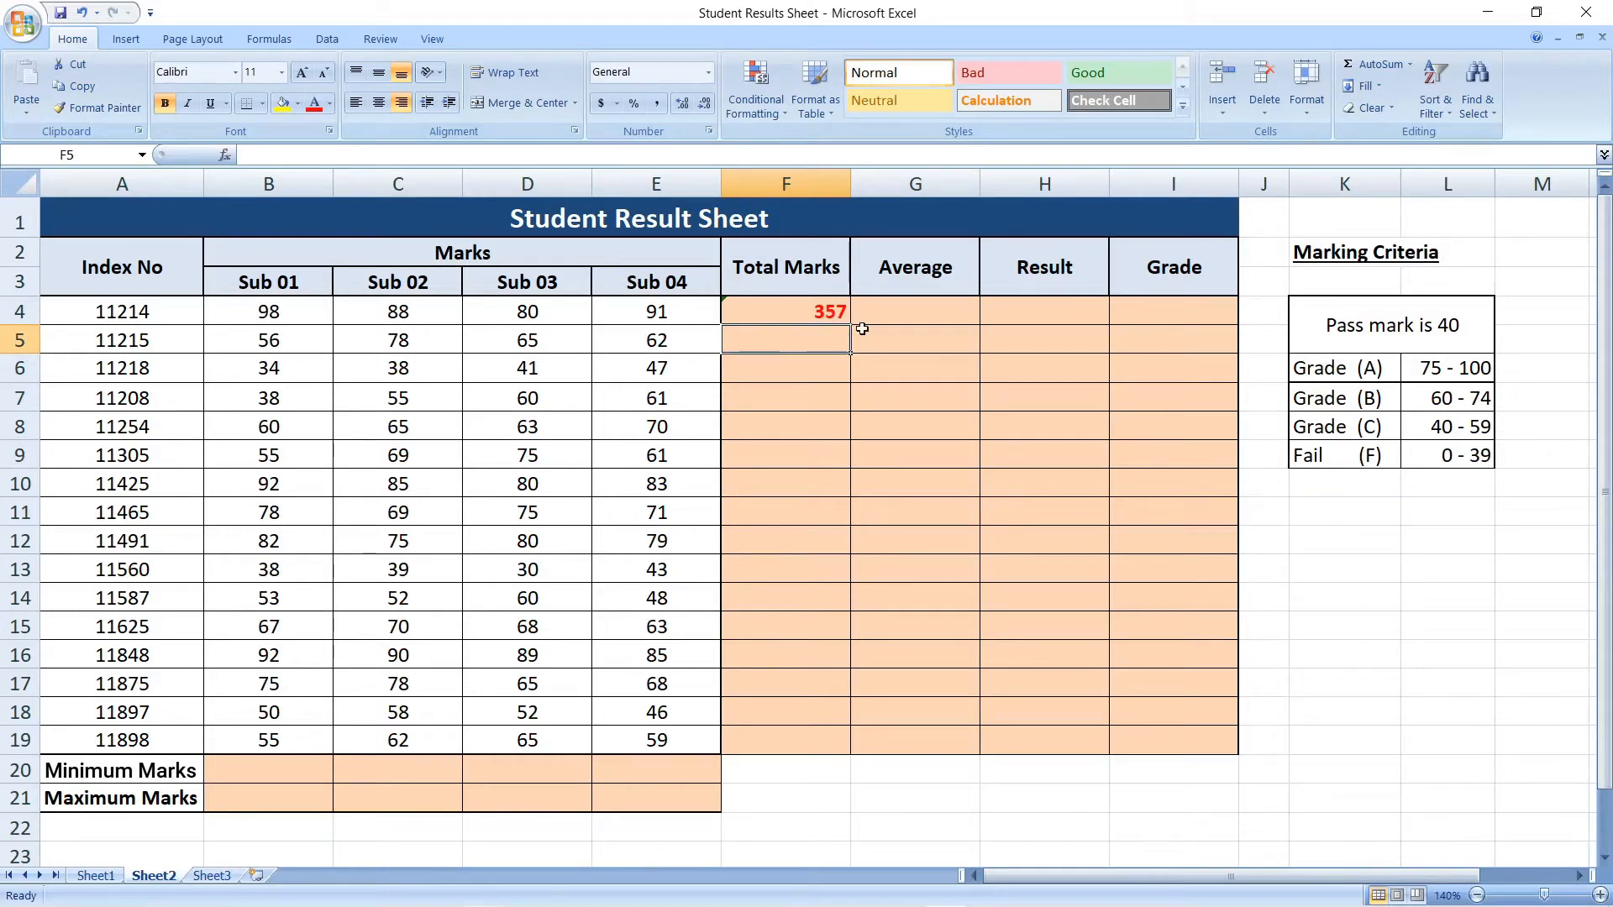
left_click(817, 318)
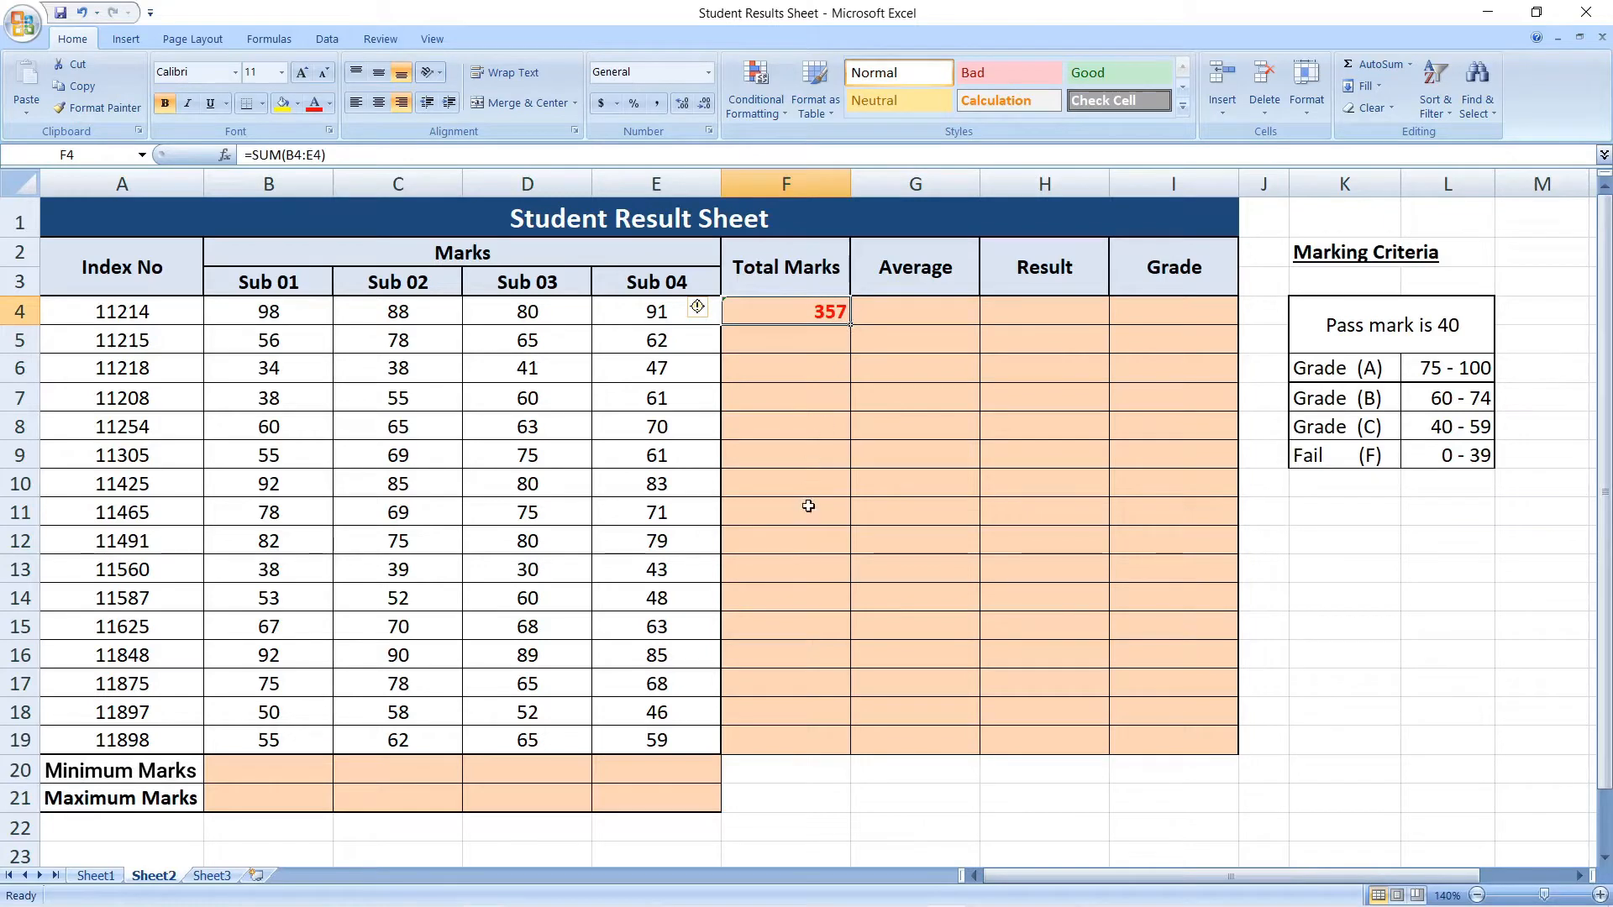
left_click_drag(850, 325, 849, 751)
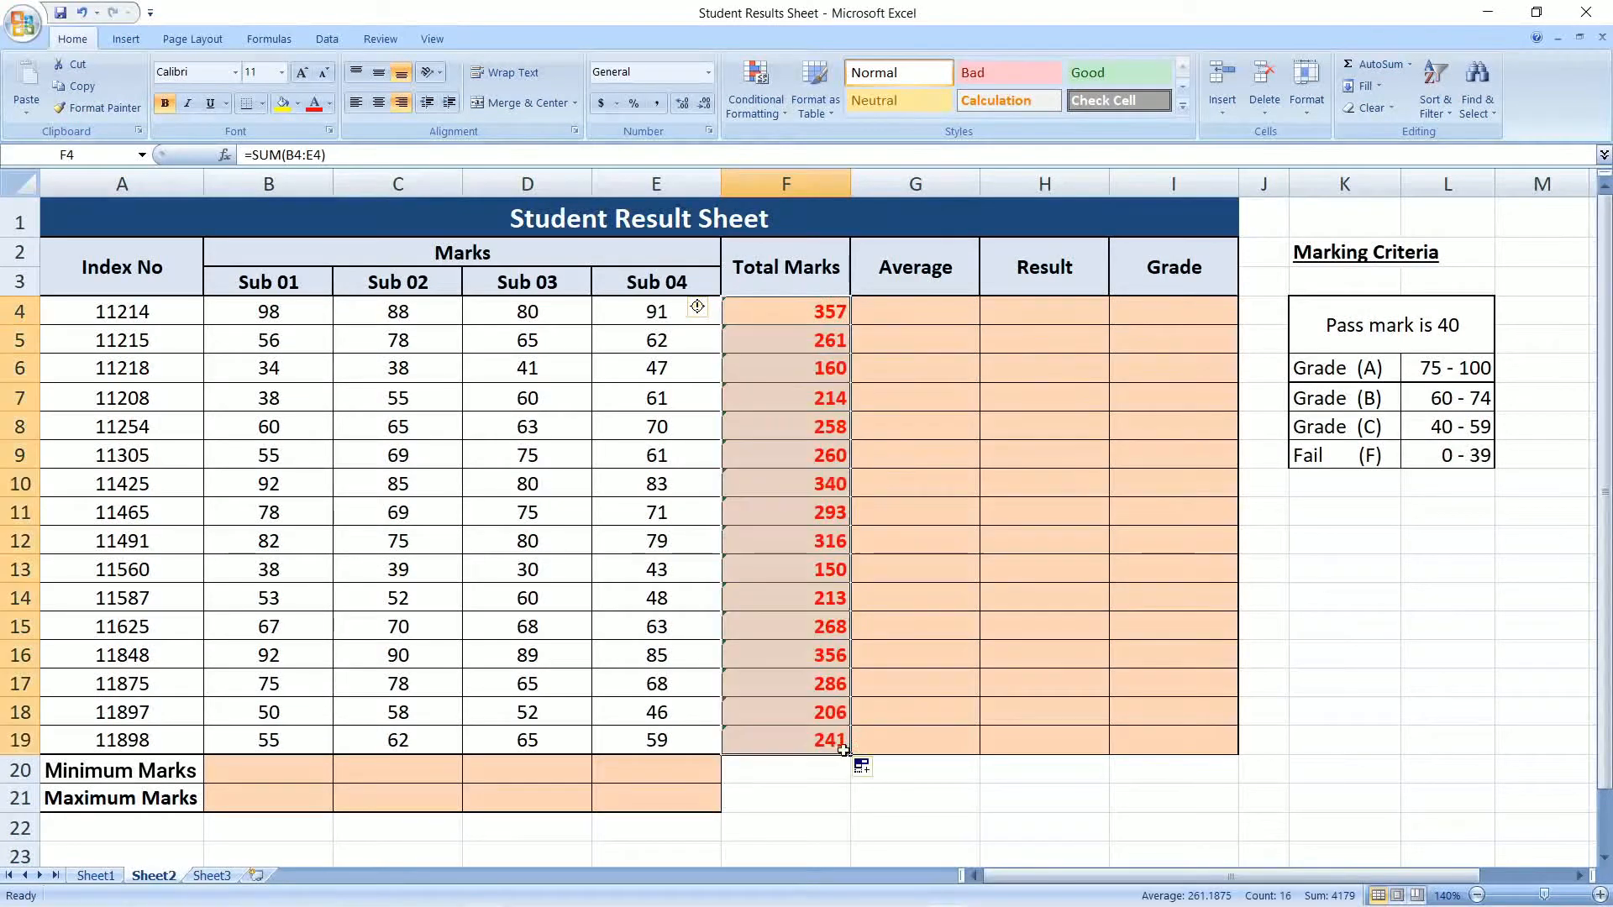
Calculate the averages by entering =AVERAGE(B4:E4) in G4 and filling the formula down through G19.
left_click(920, 317)
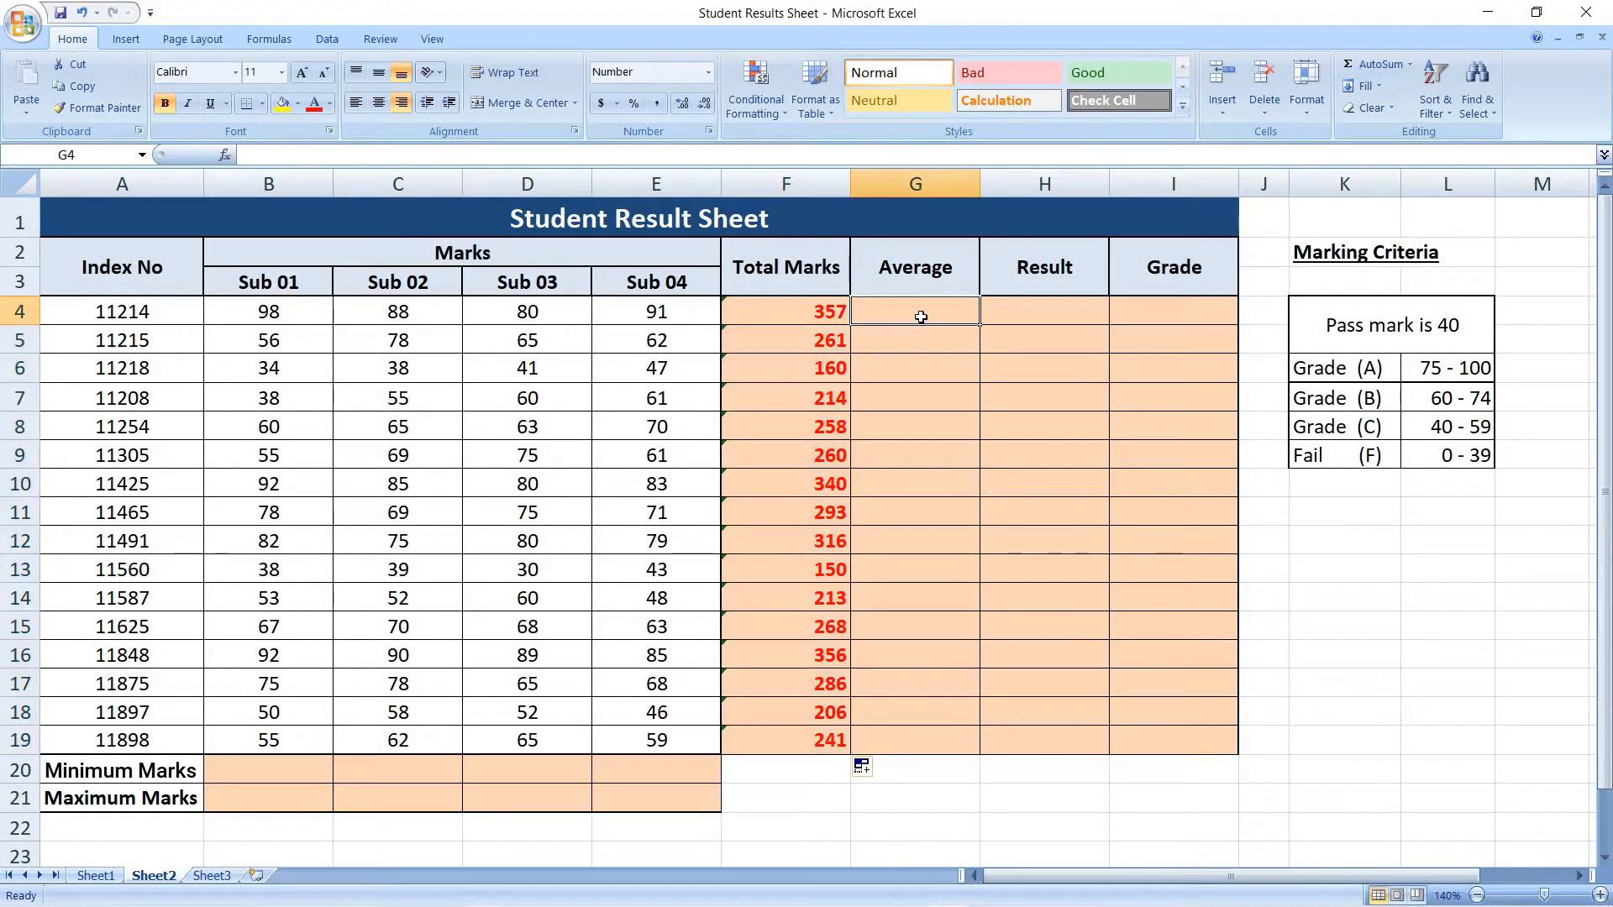
type("=ave")
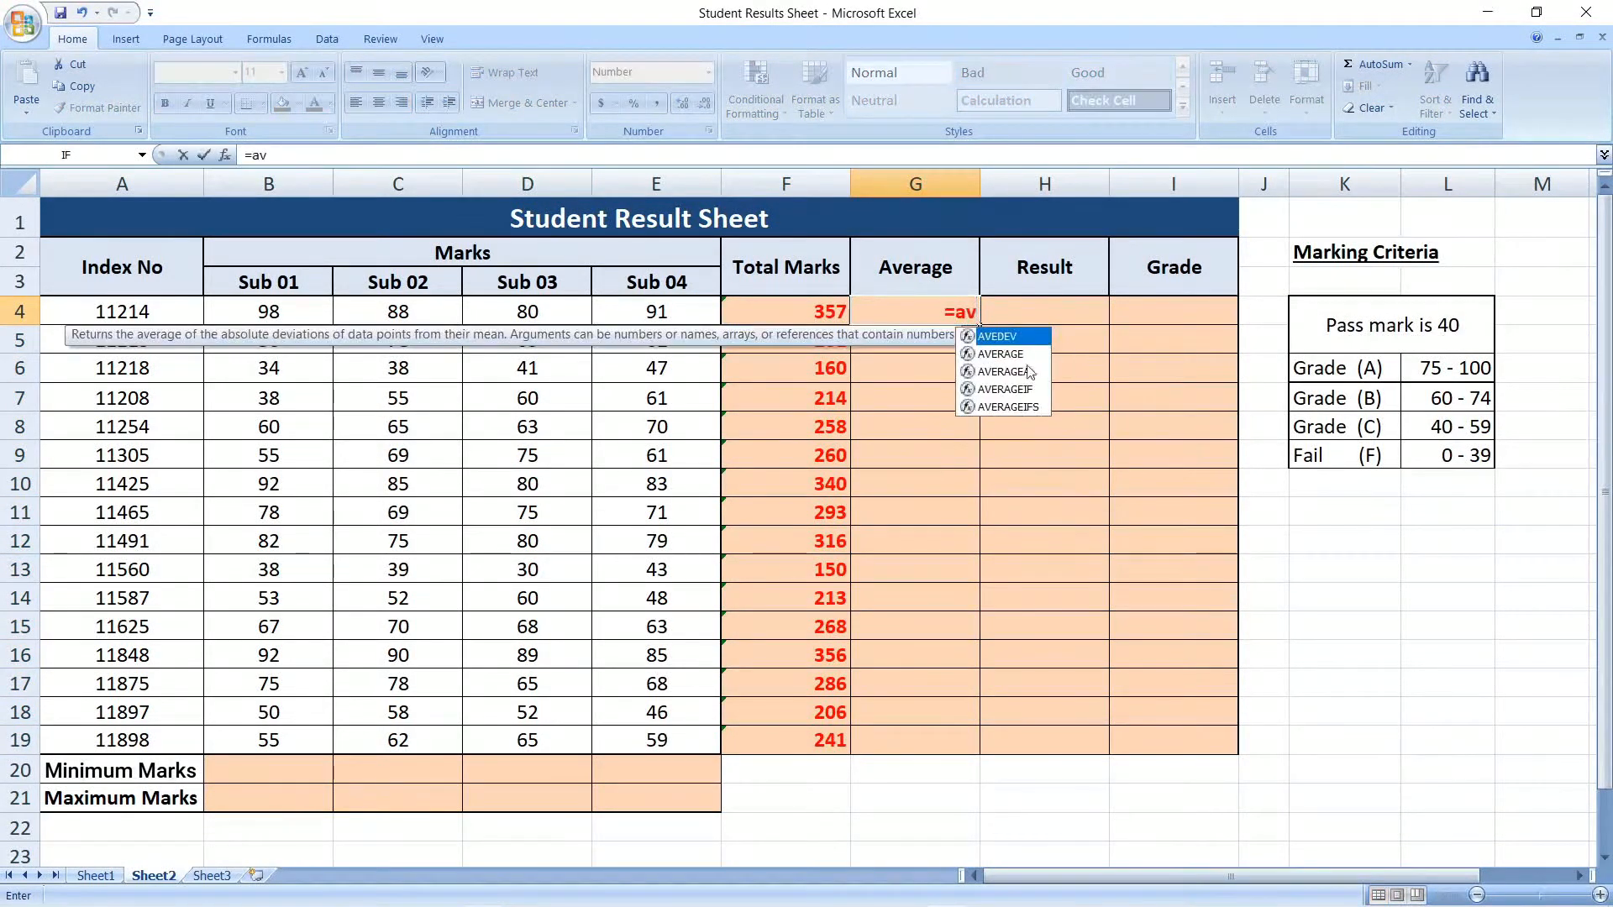
key("Tab")
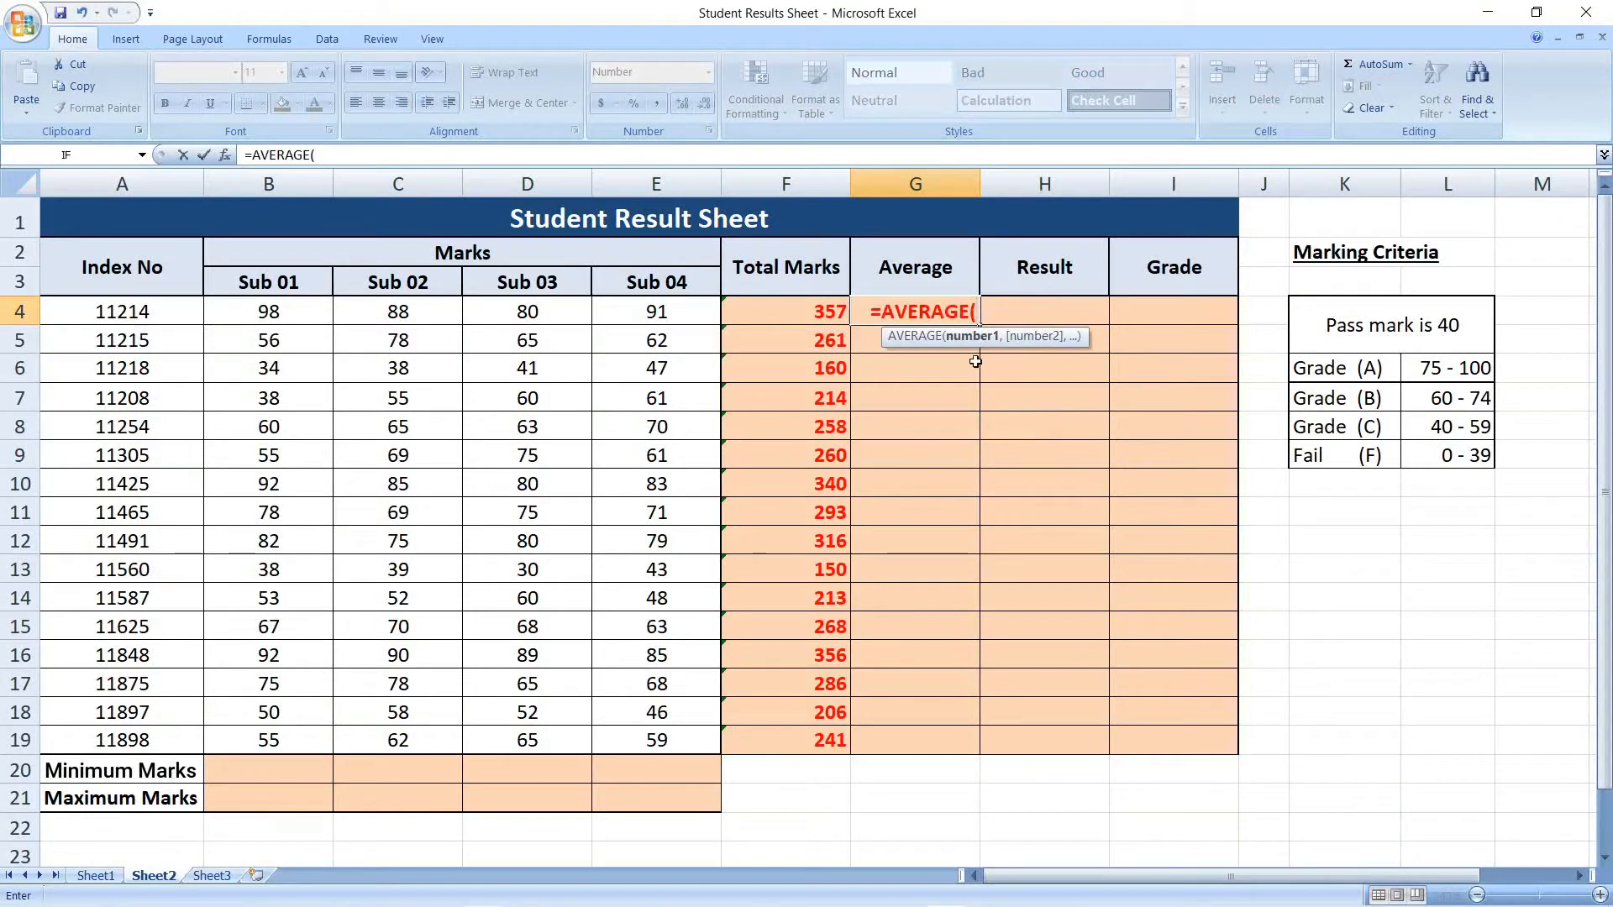
left_click_drag(271, 315, 638, 318)
type(")")
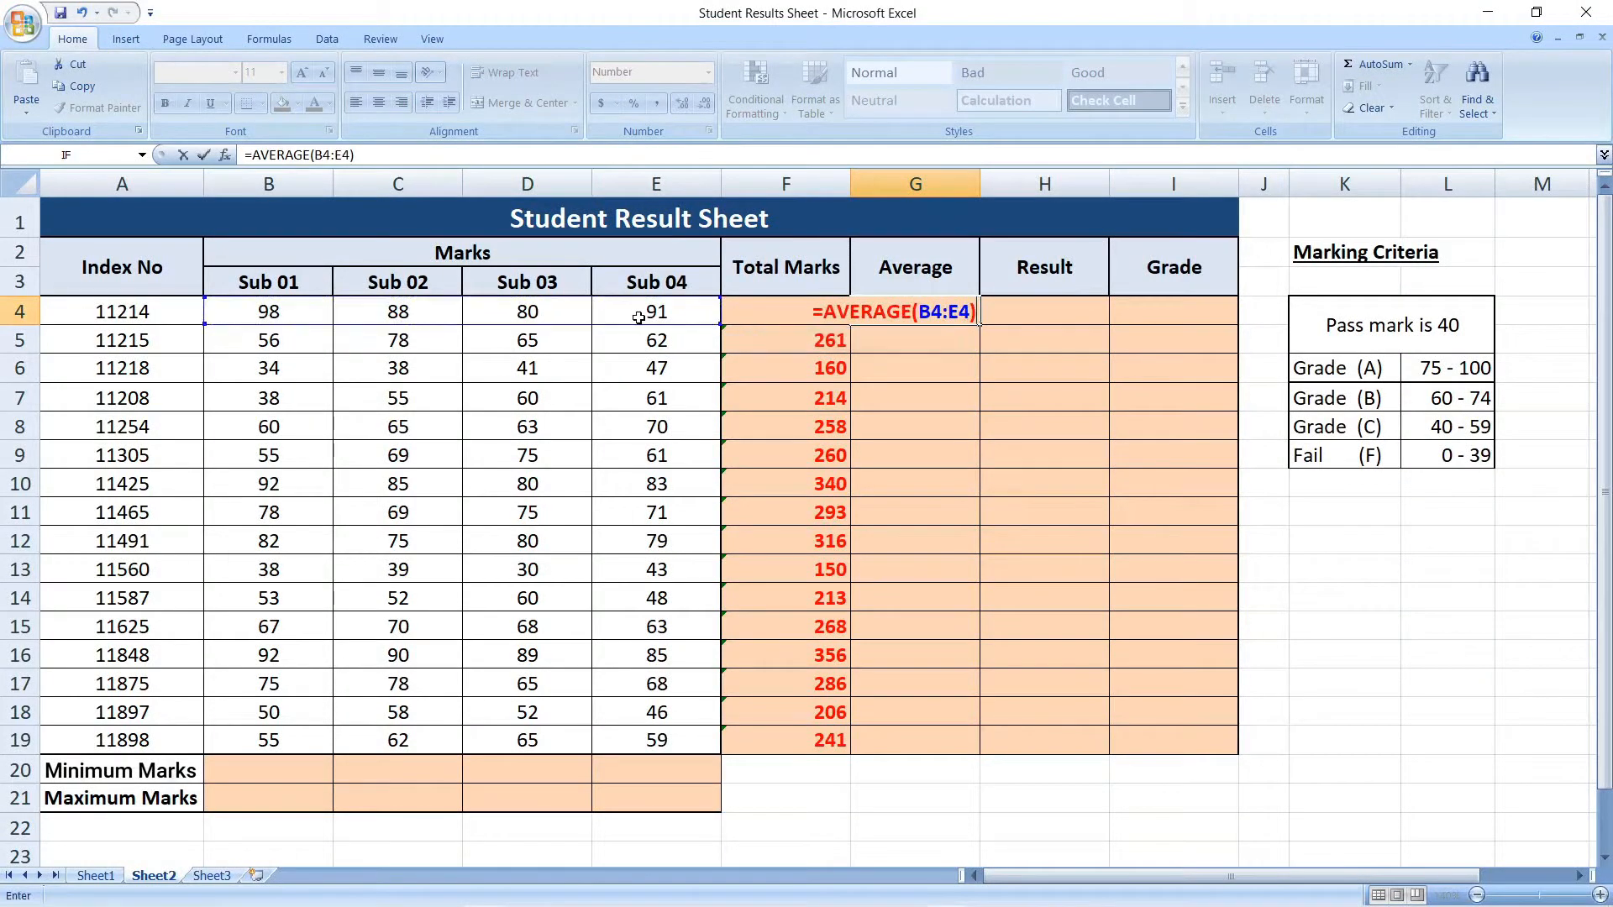
key("Return")
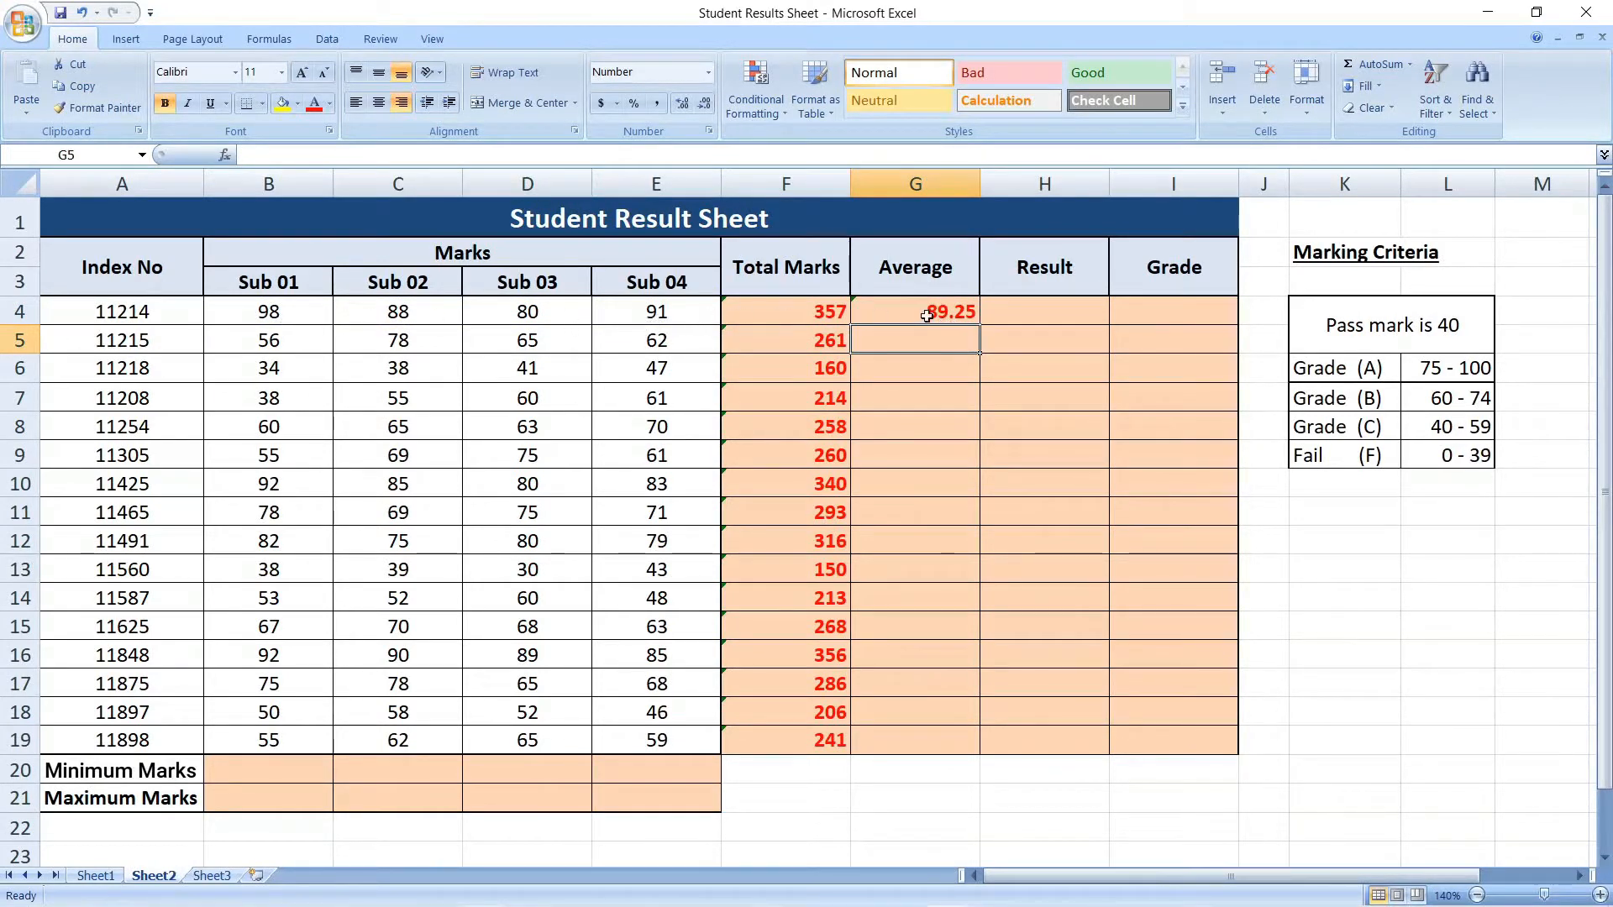
left_click(928, 314)
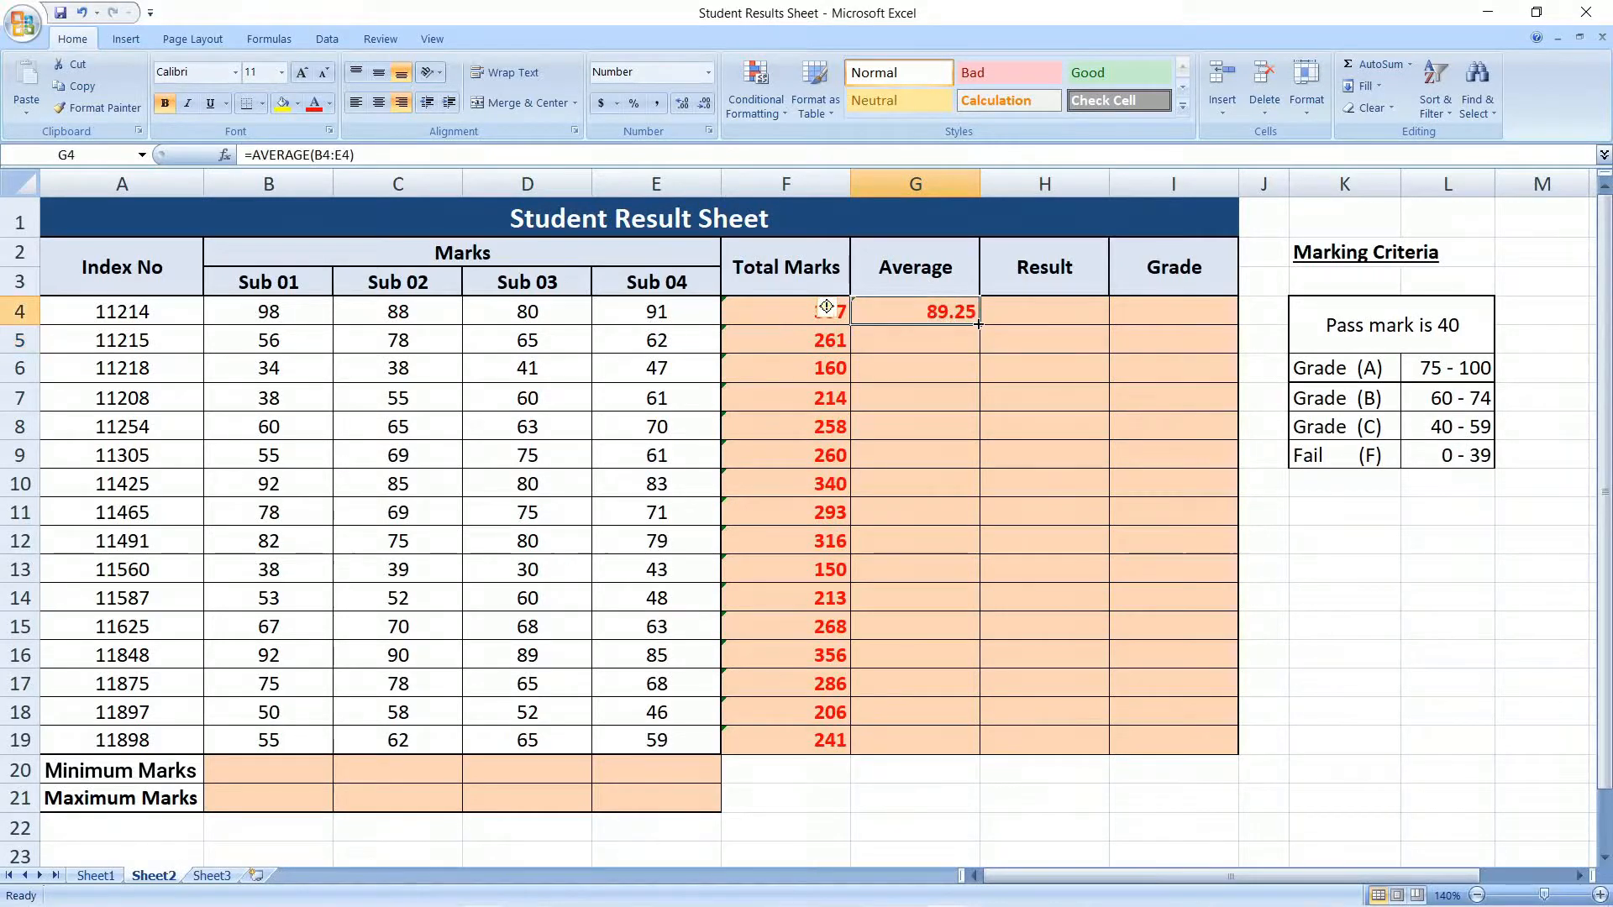
left_click_drag(979, 325, 978, 753)
Determine the results by entering =IF(G4>=40,"PASS","FAIL") in H4 and filling the formula down through H19.
left_click(1051, 324)
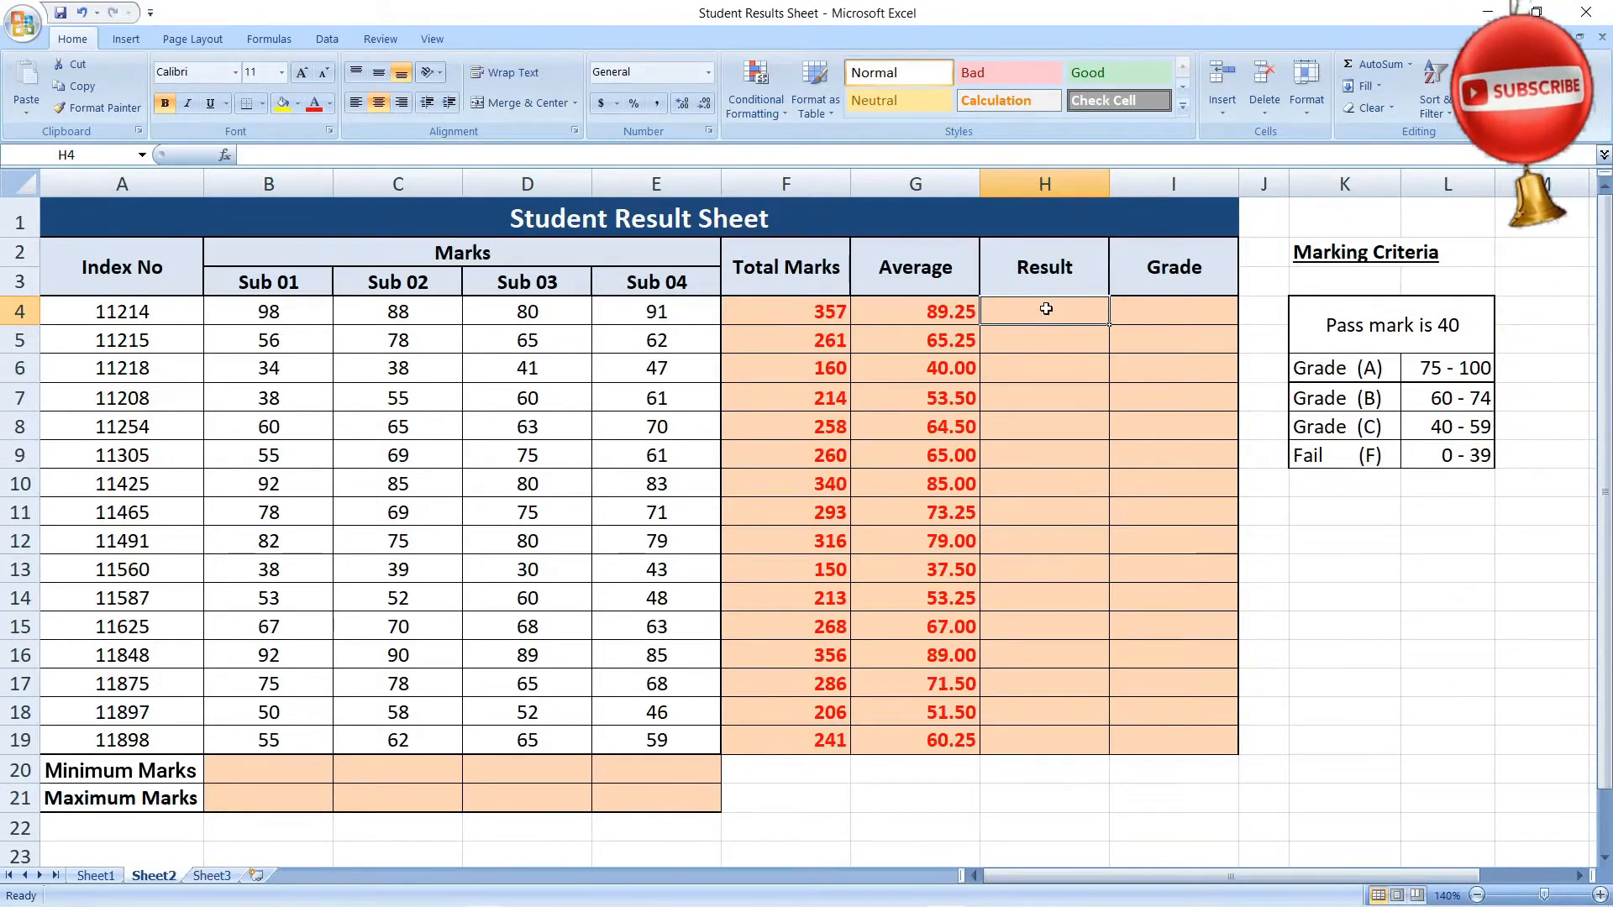
type("=")
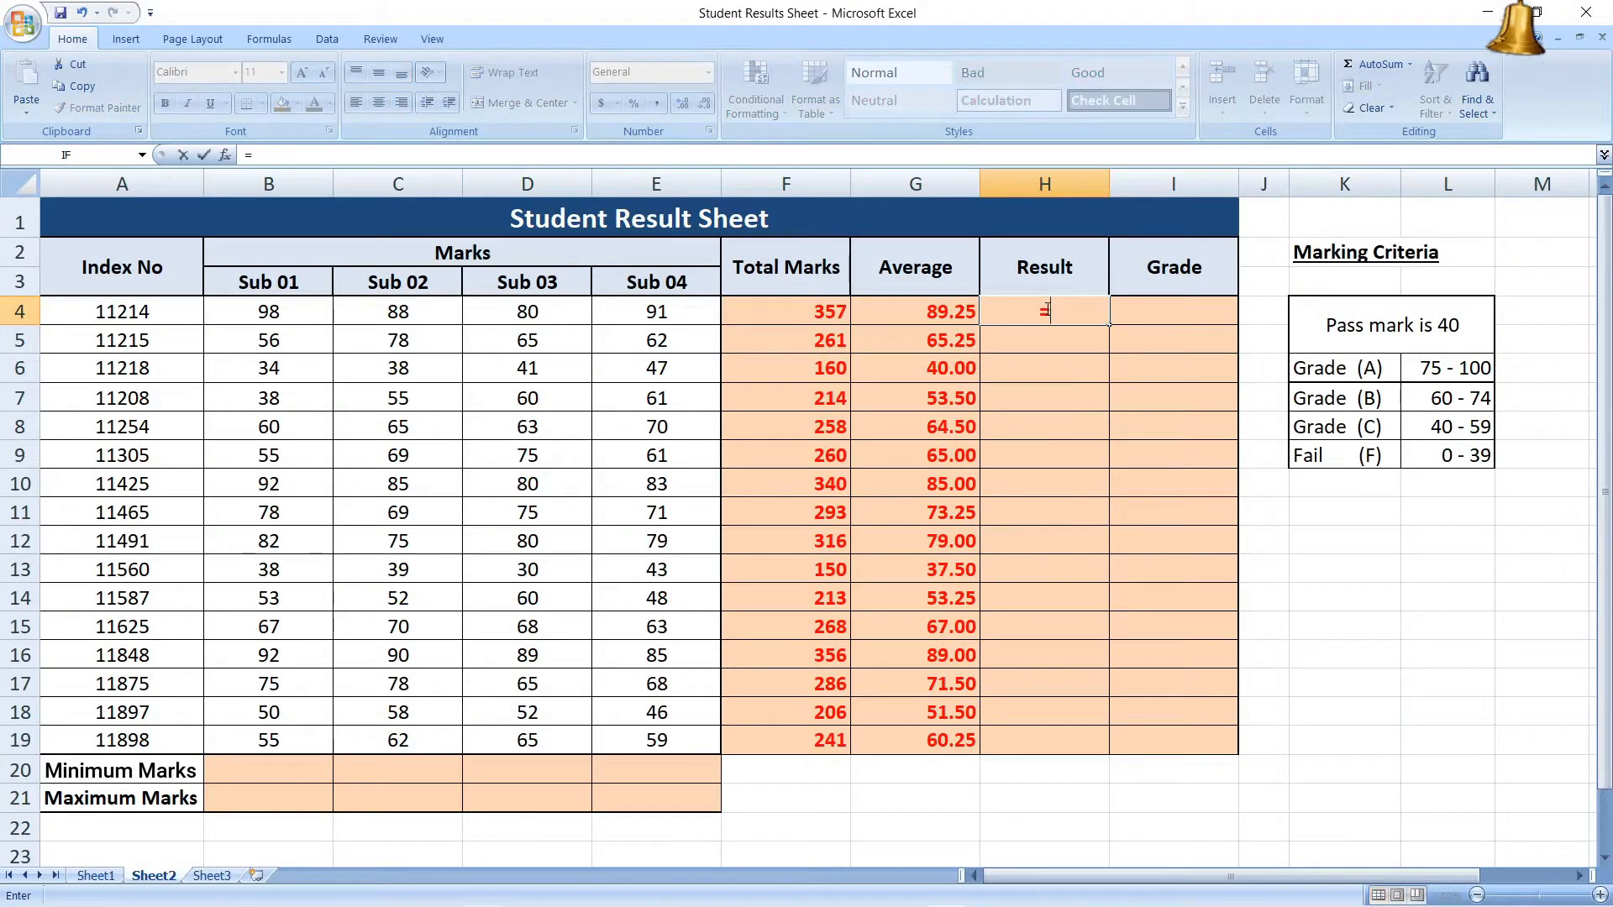
type("IF(")
left_click(945, 315)
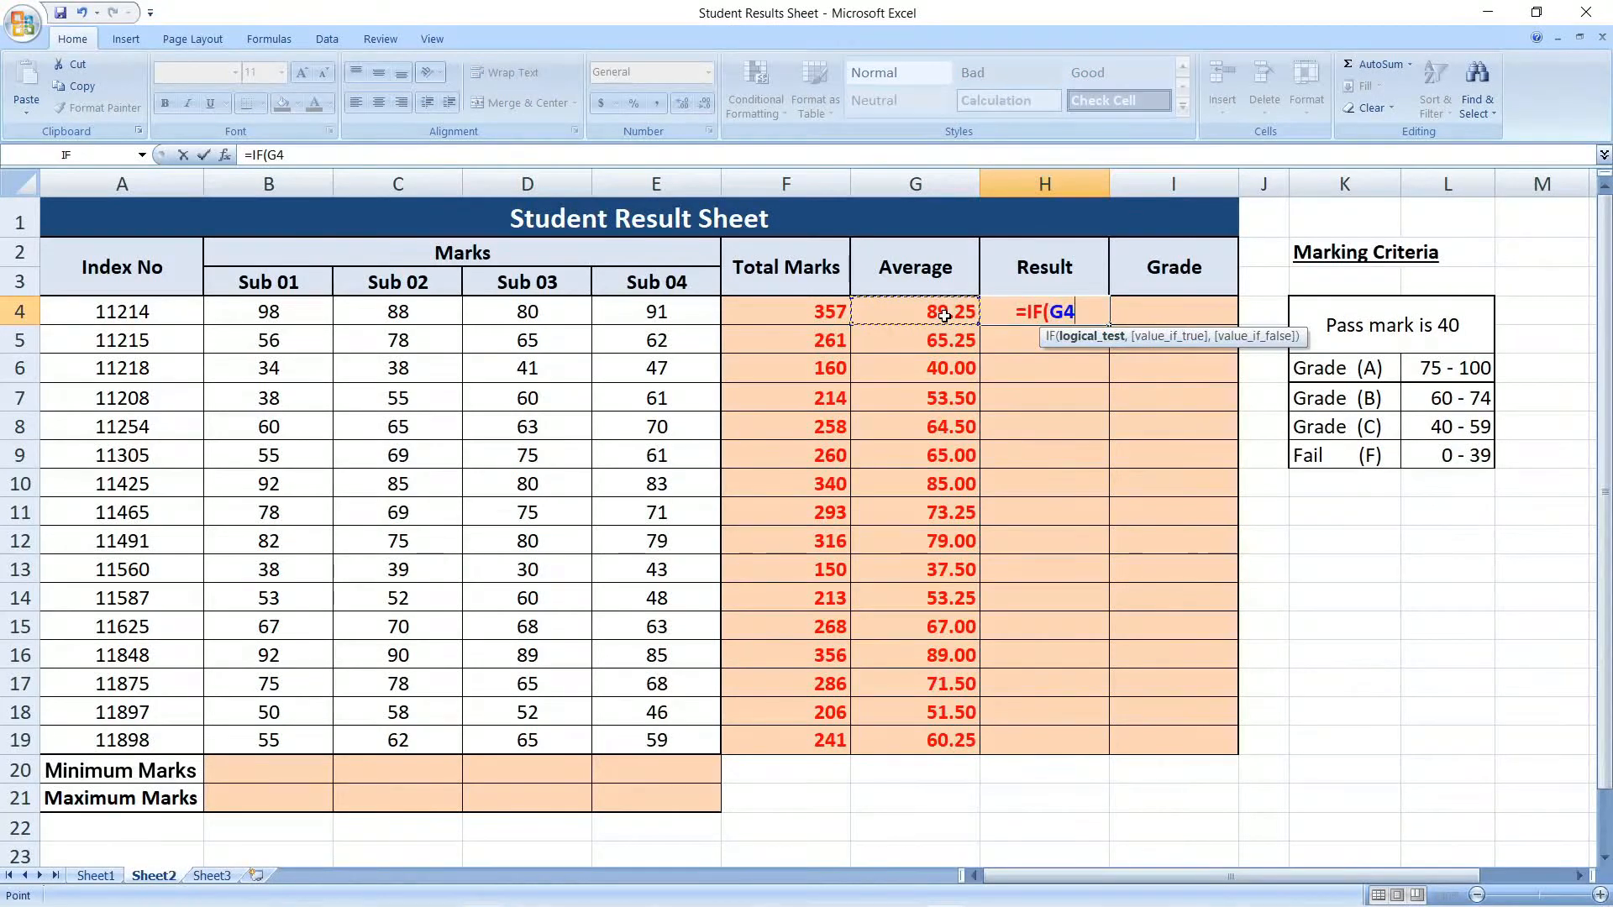
type(">=")
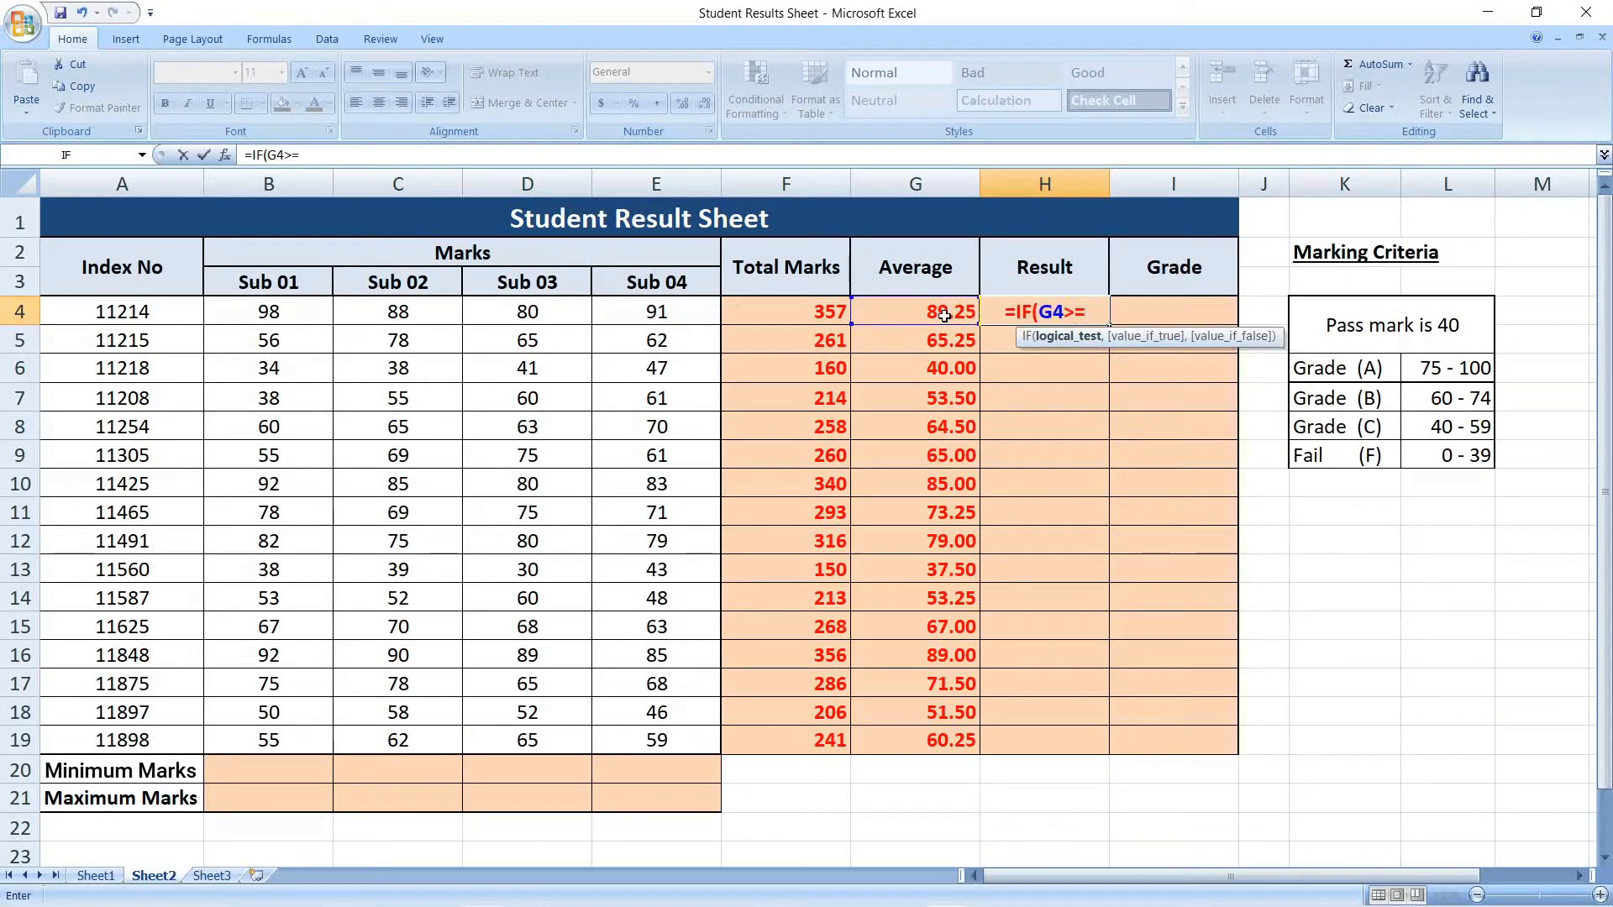
type("40")
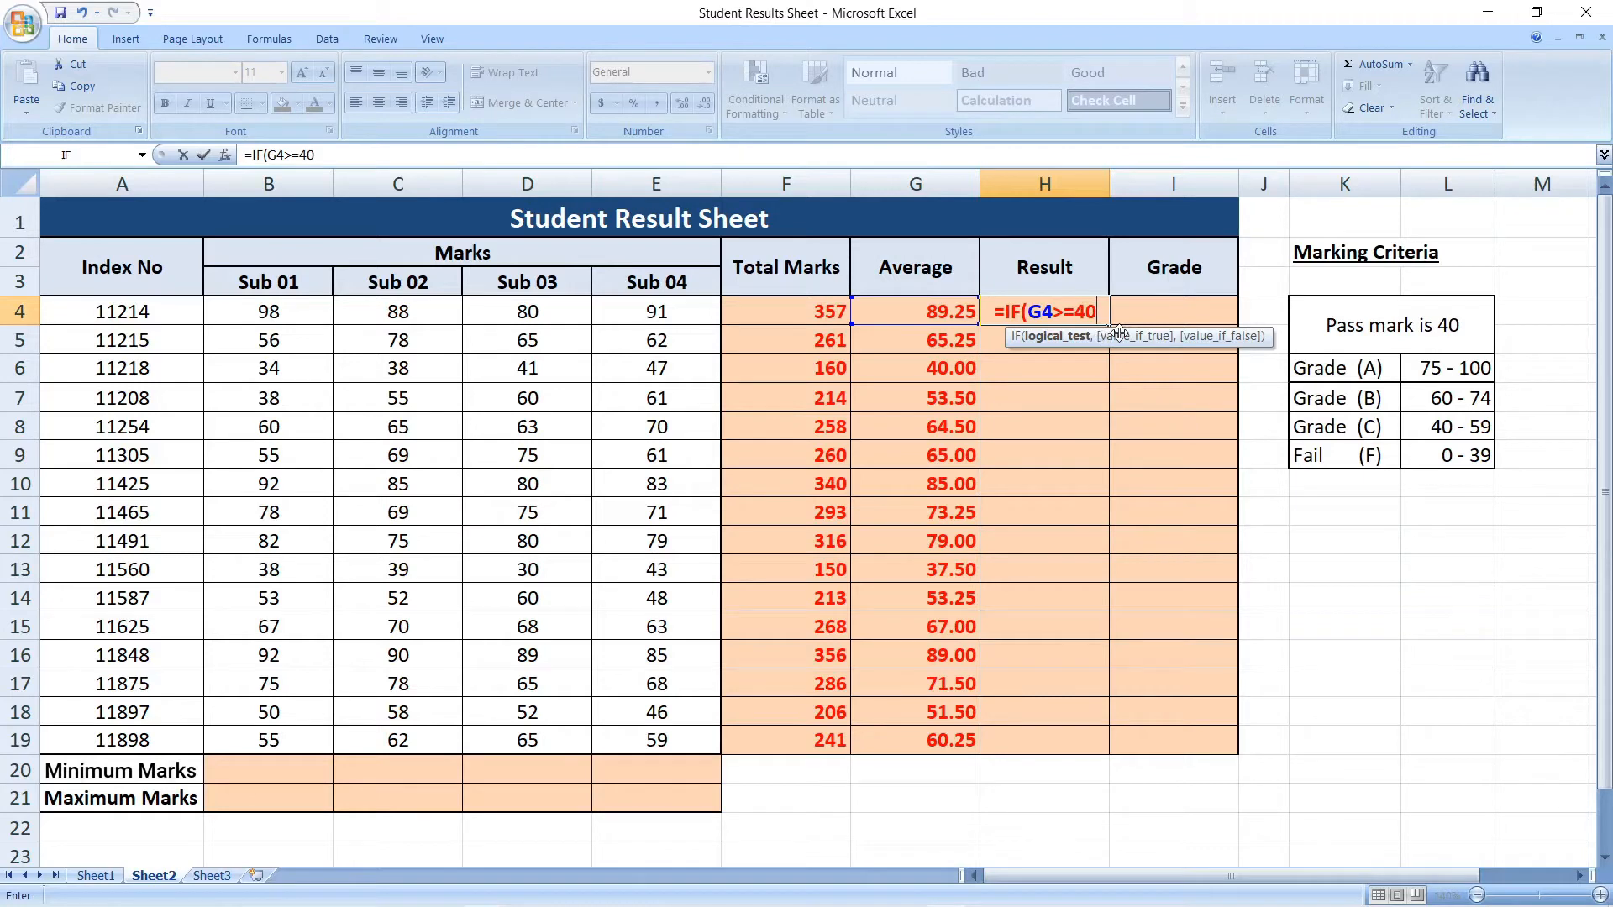
type(",\"")
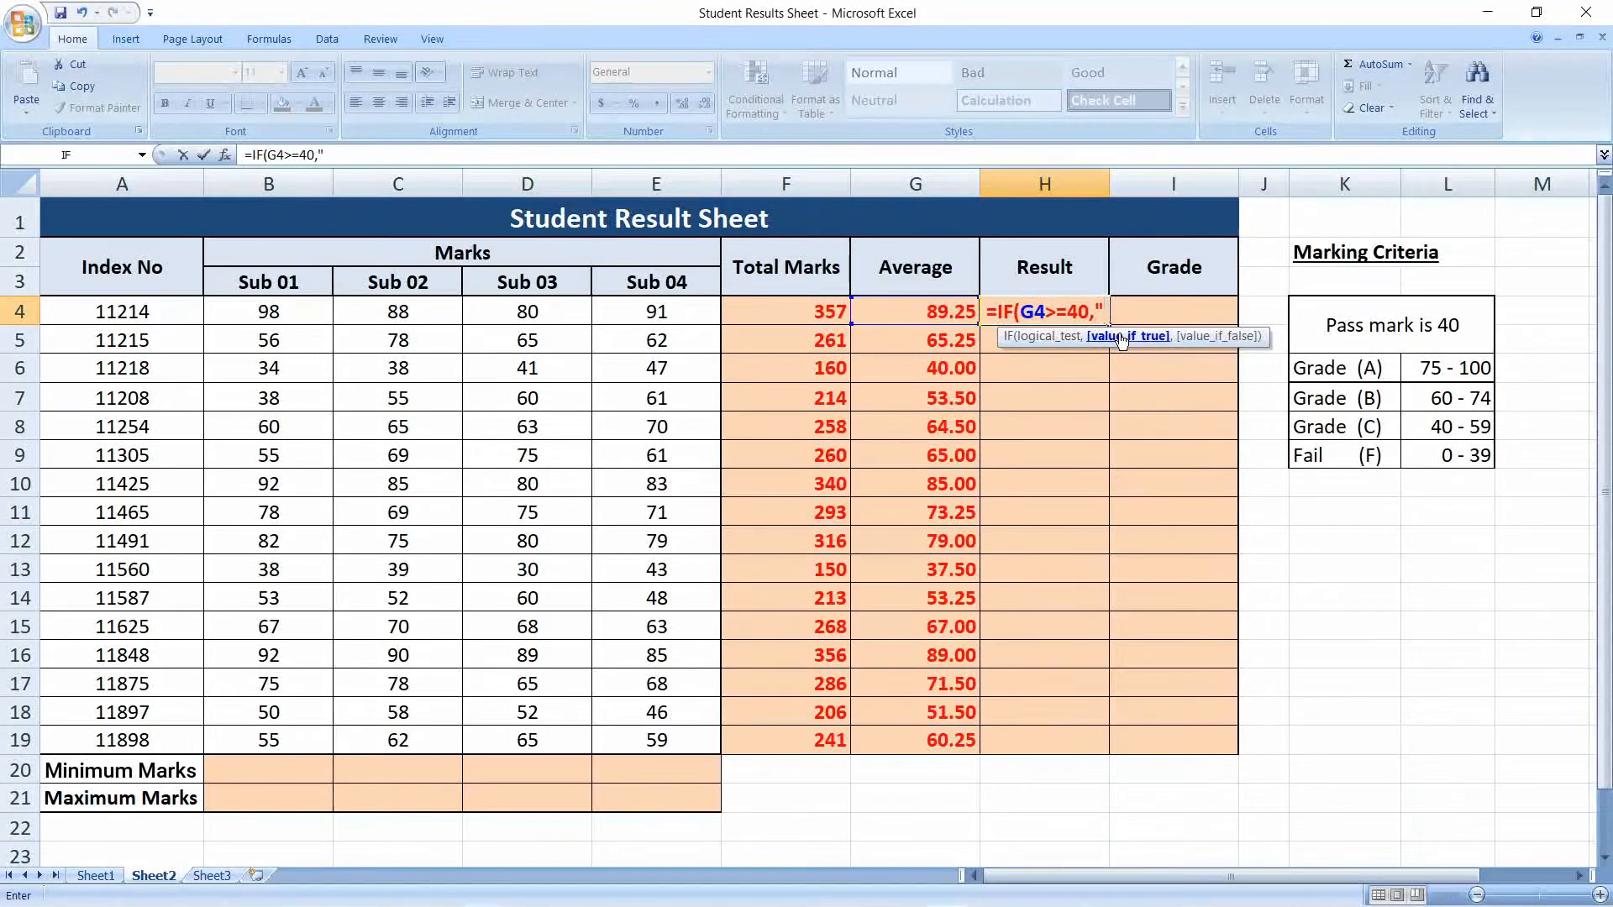
type("PAS")
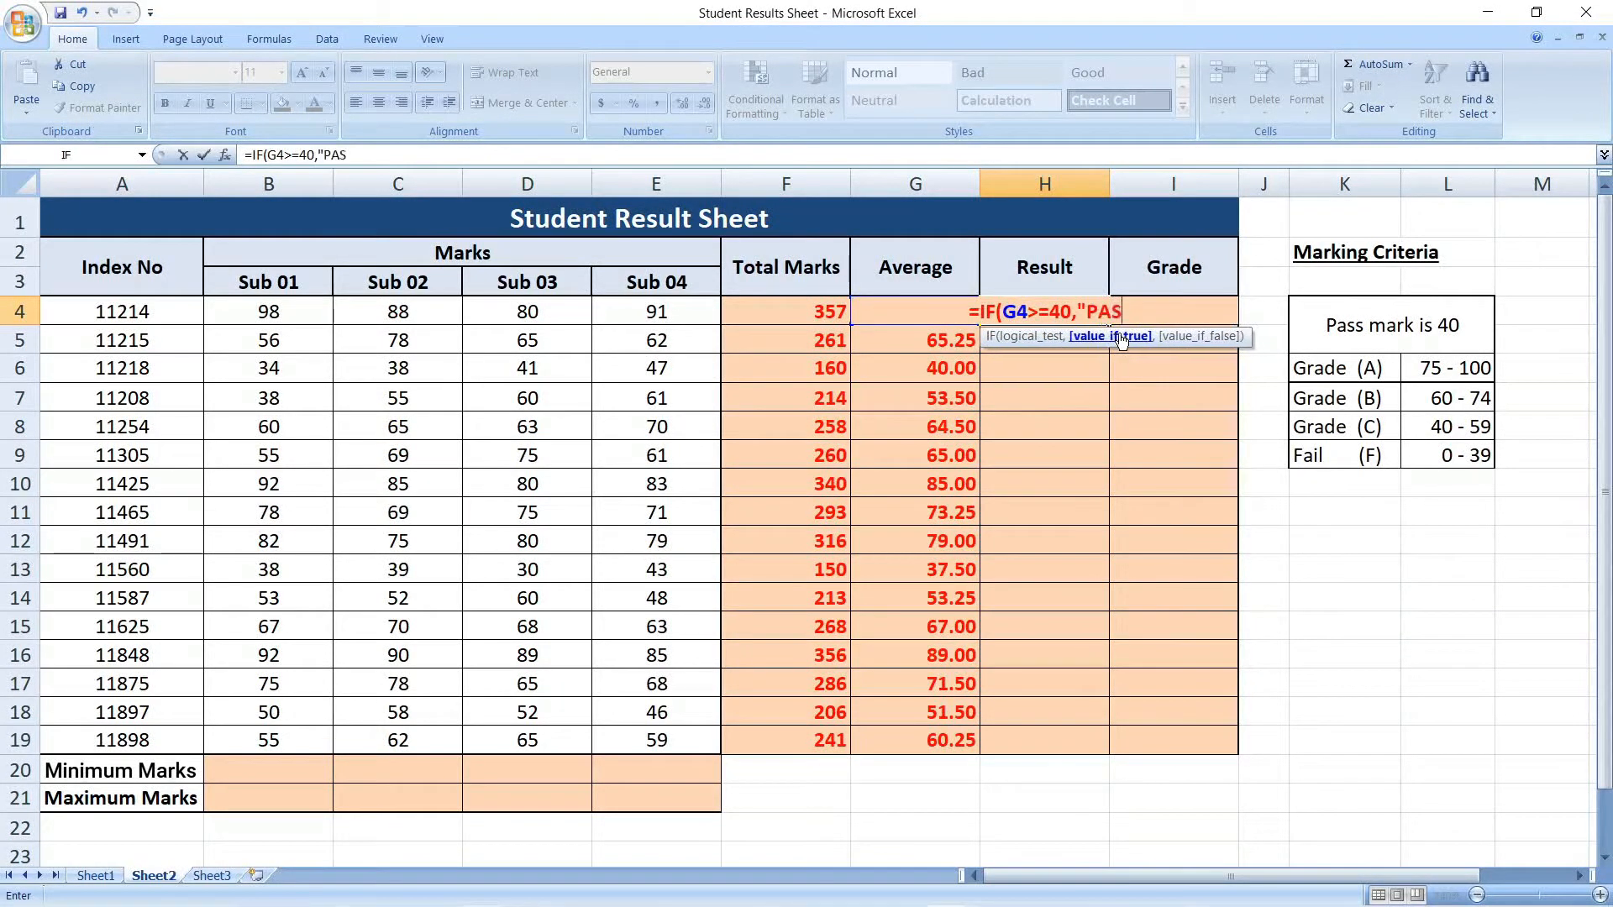
type("S\"")
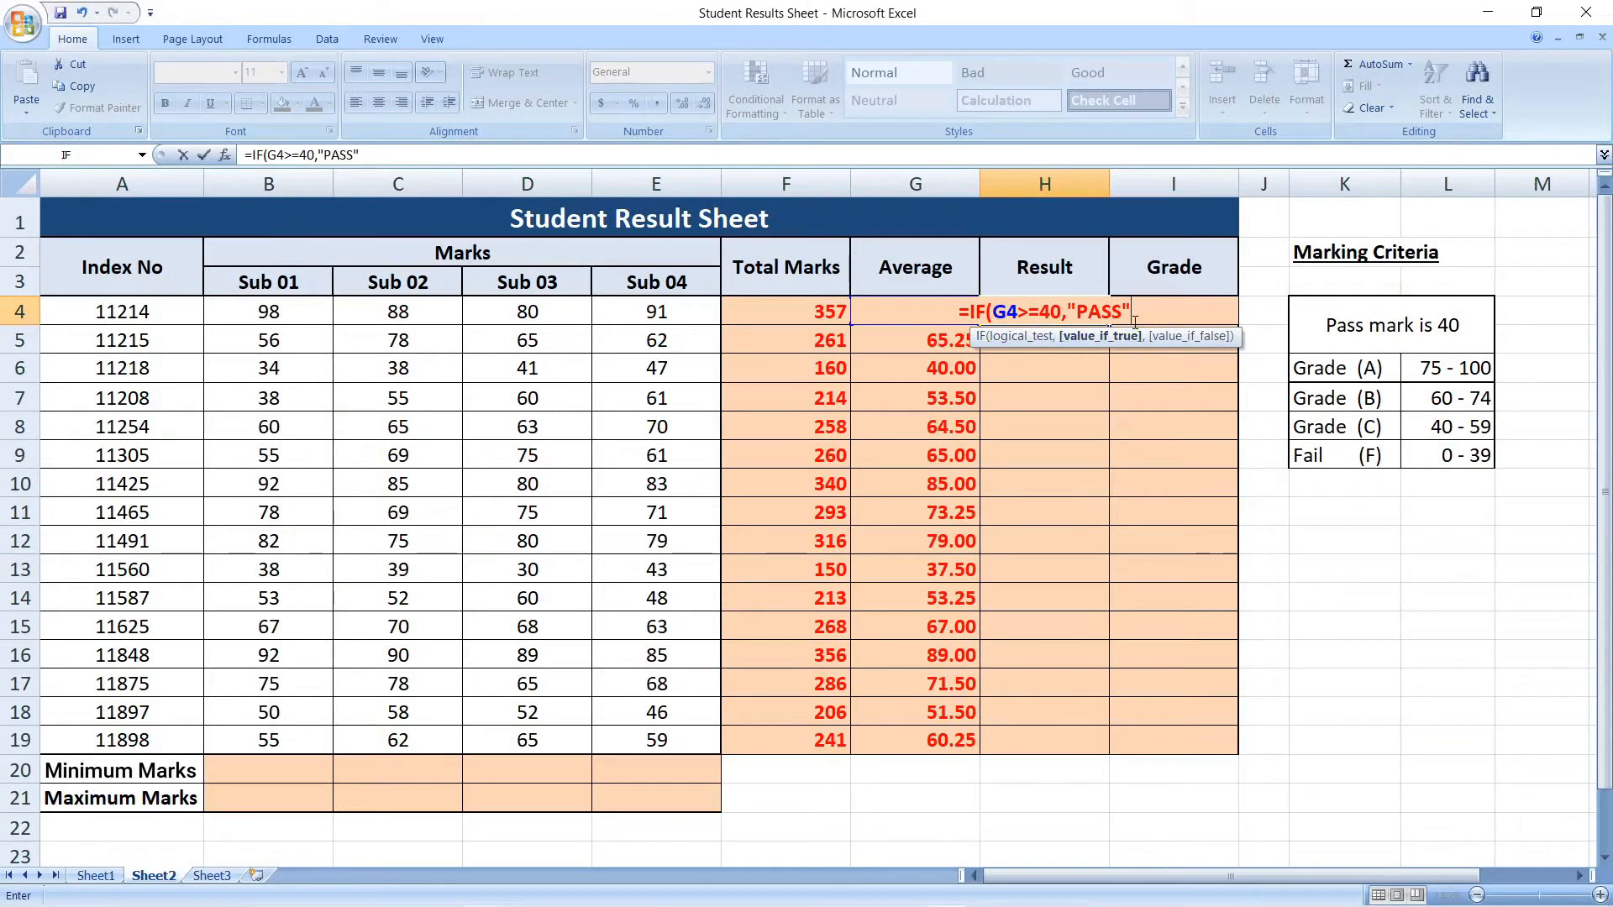
type("<")
key("BackSpace")
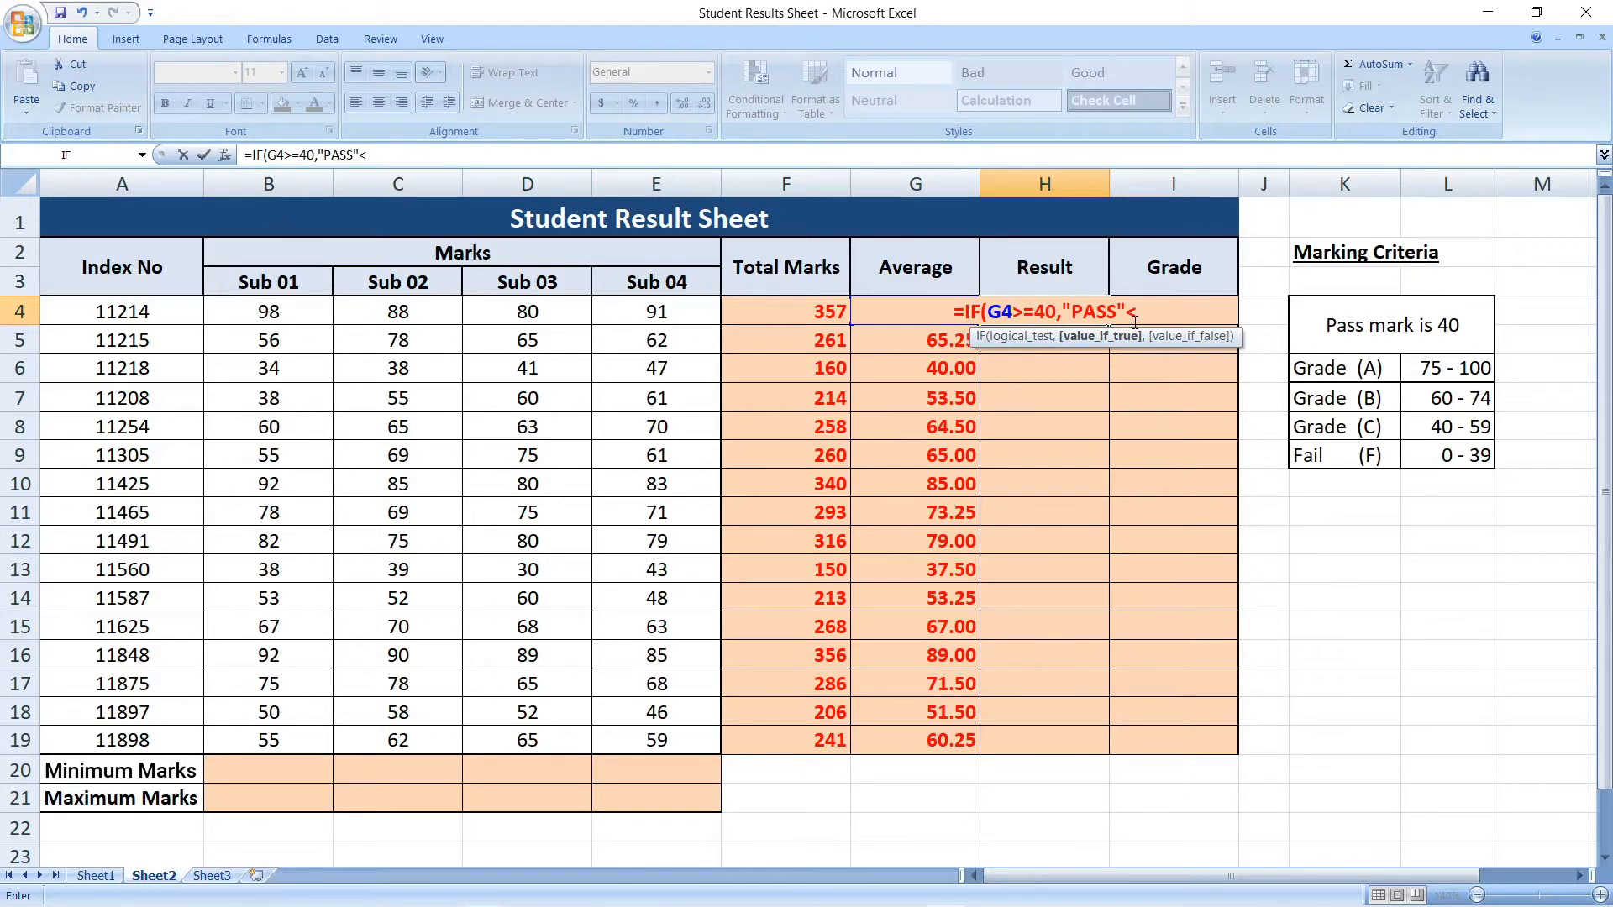
type(",\"FAIL\"")
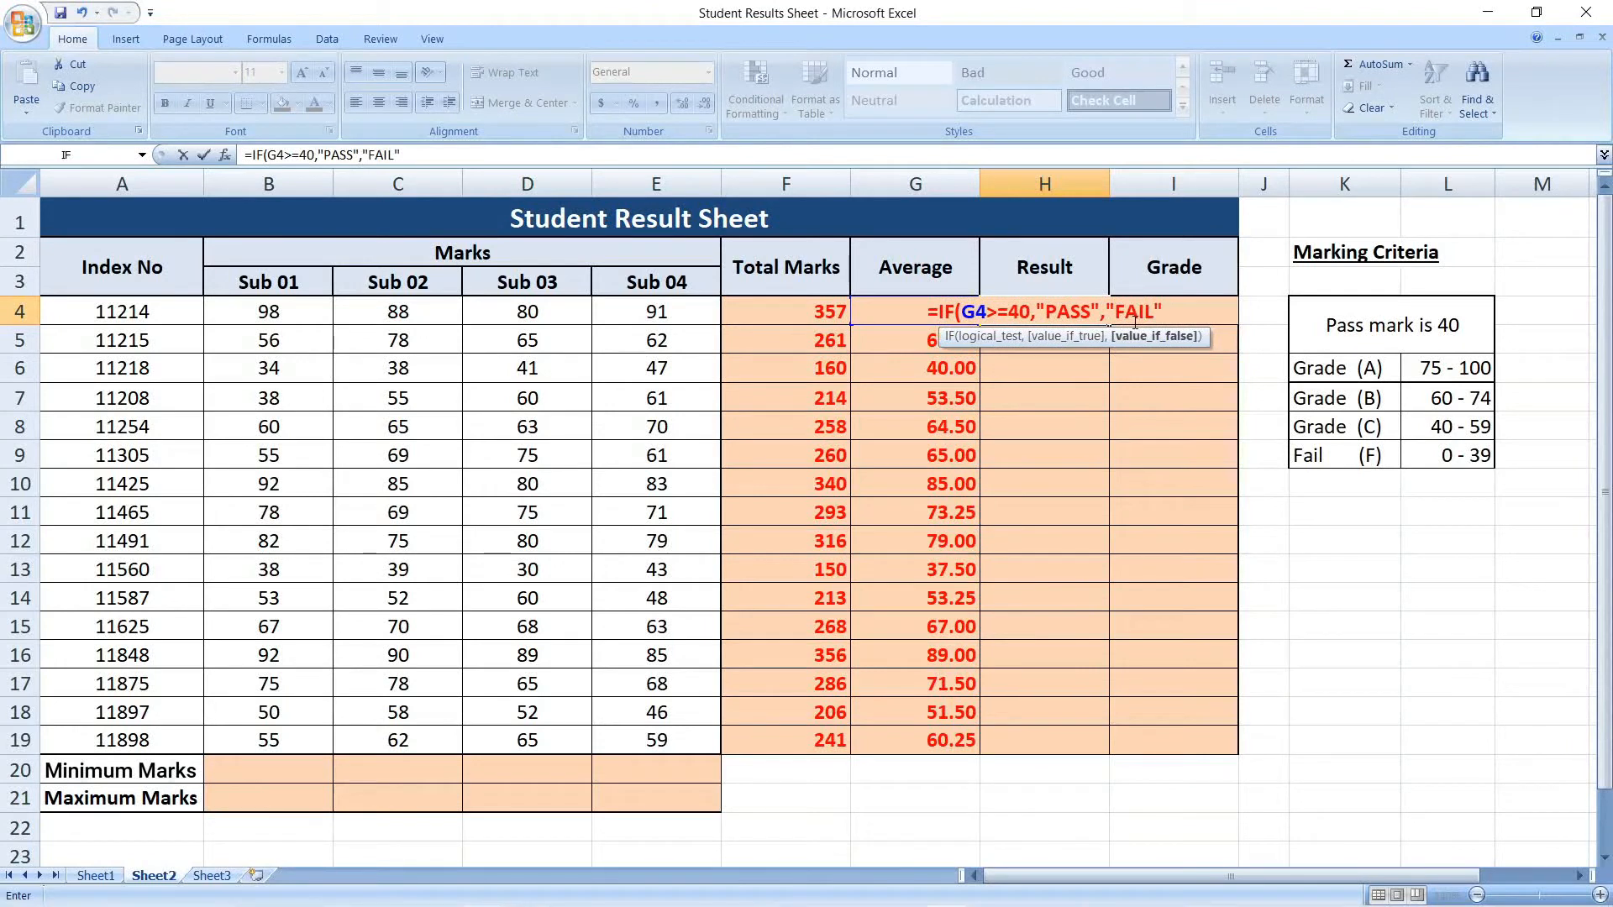
type(")")
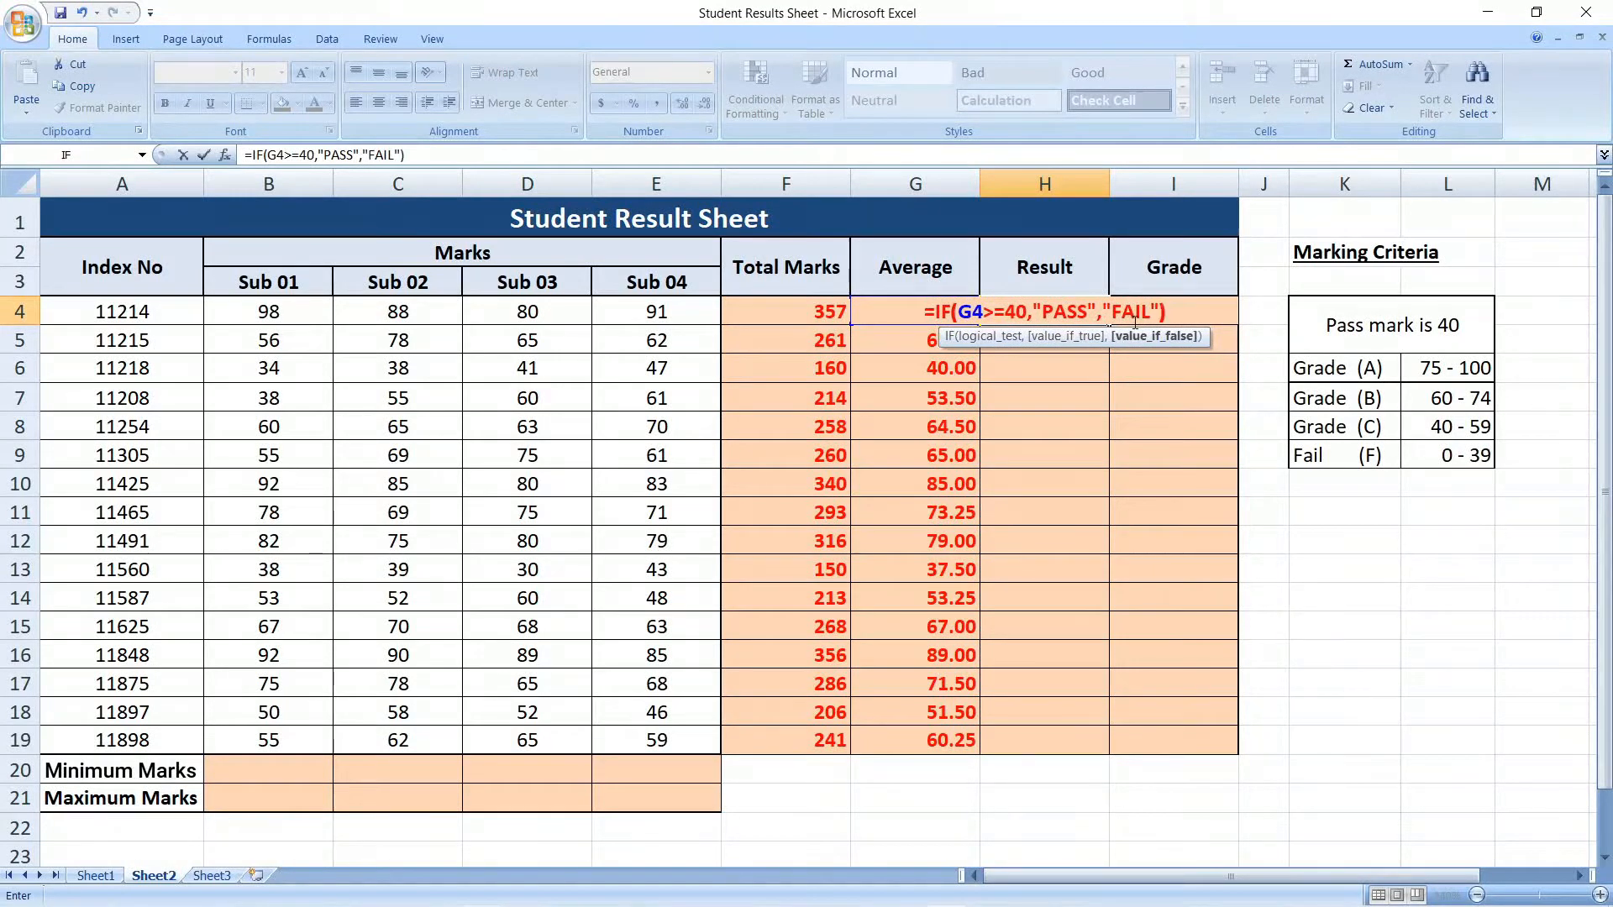
key("Return")
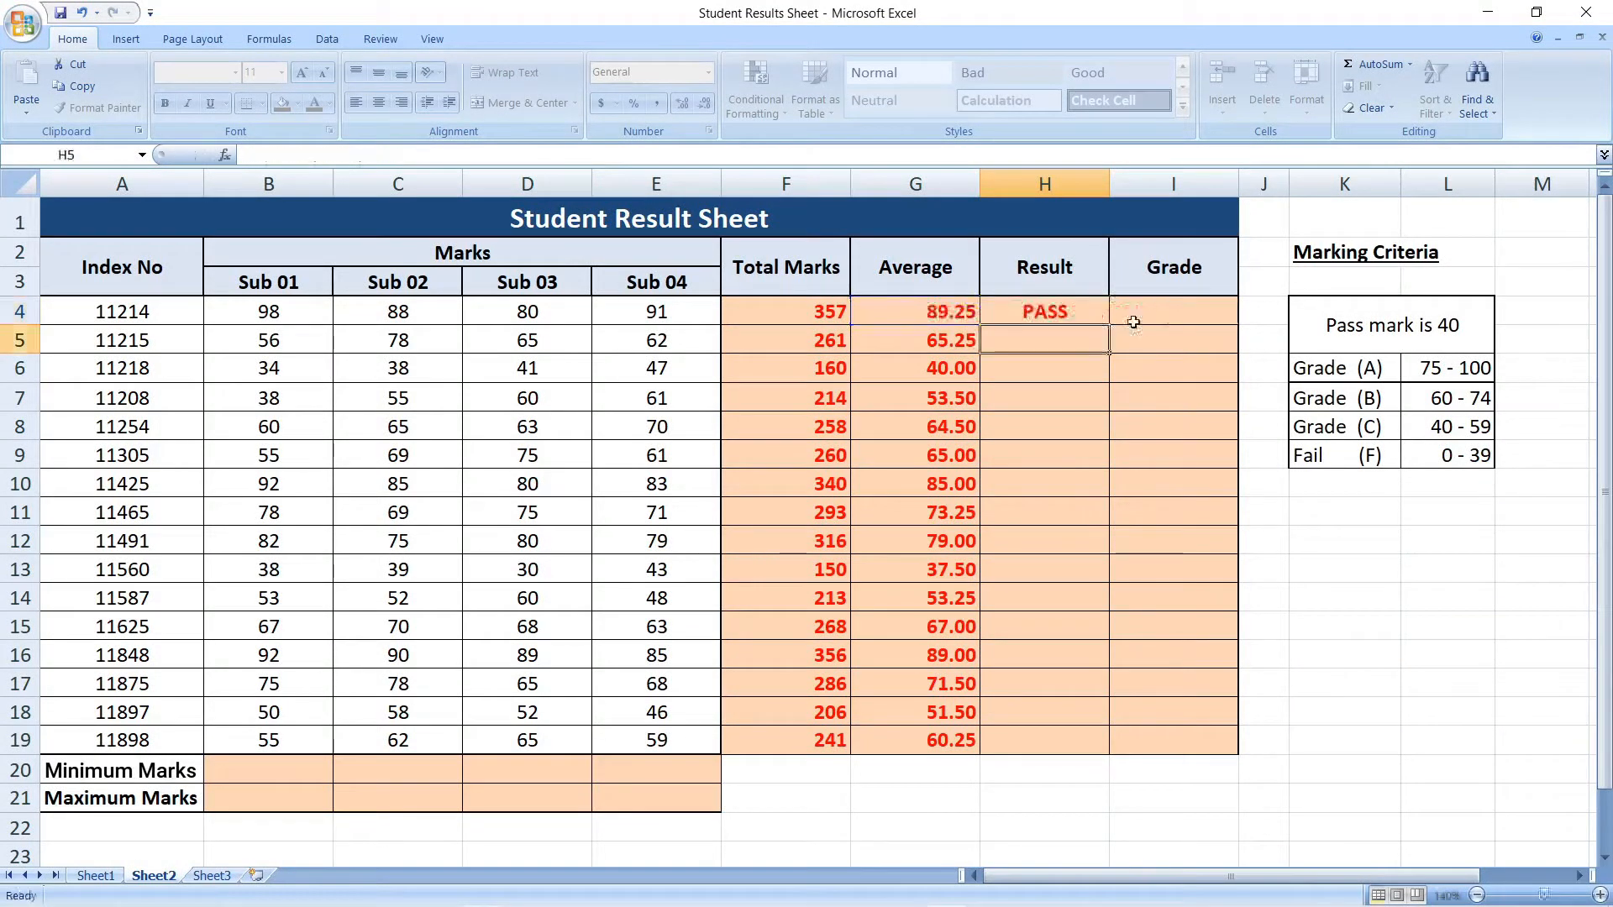
left_click(1056, 311)
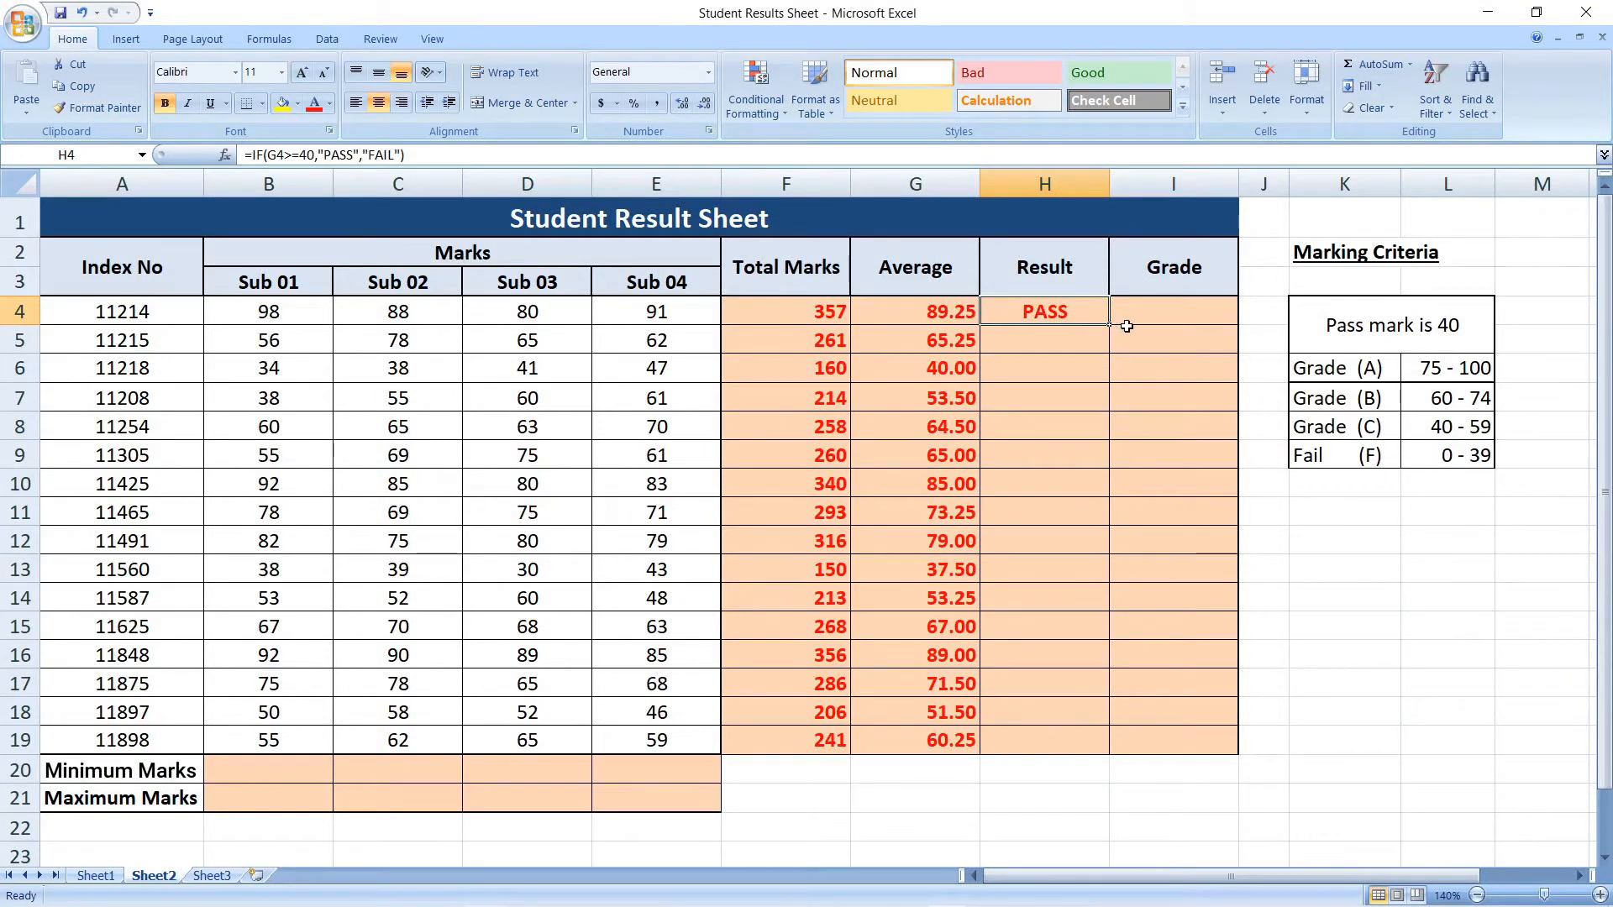
left_click_drag(1110, 326, 1117, 745)
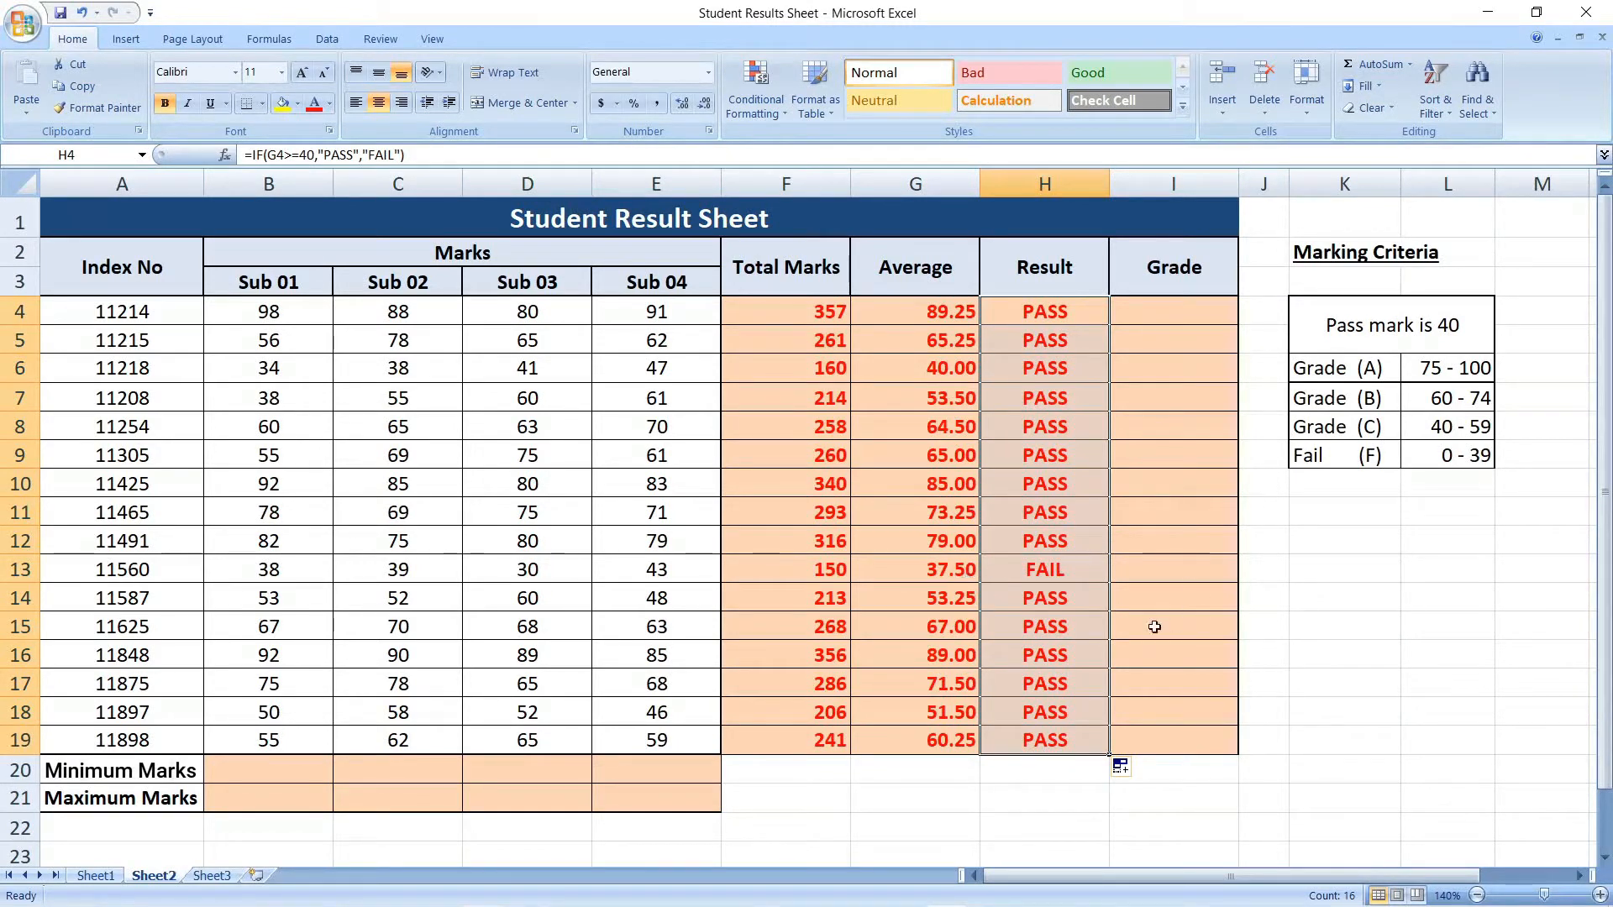
Enter the grade formula =IF(G4>=75,"A",IF(G4>=60,"B",IF(G4>=40,"C","F"))) in I4.
left_click(1152, 316)
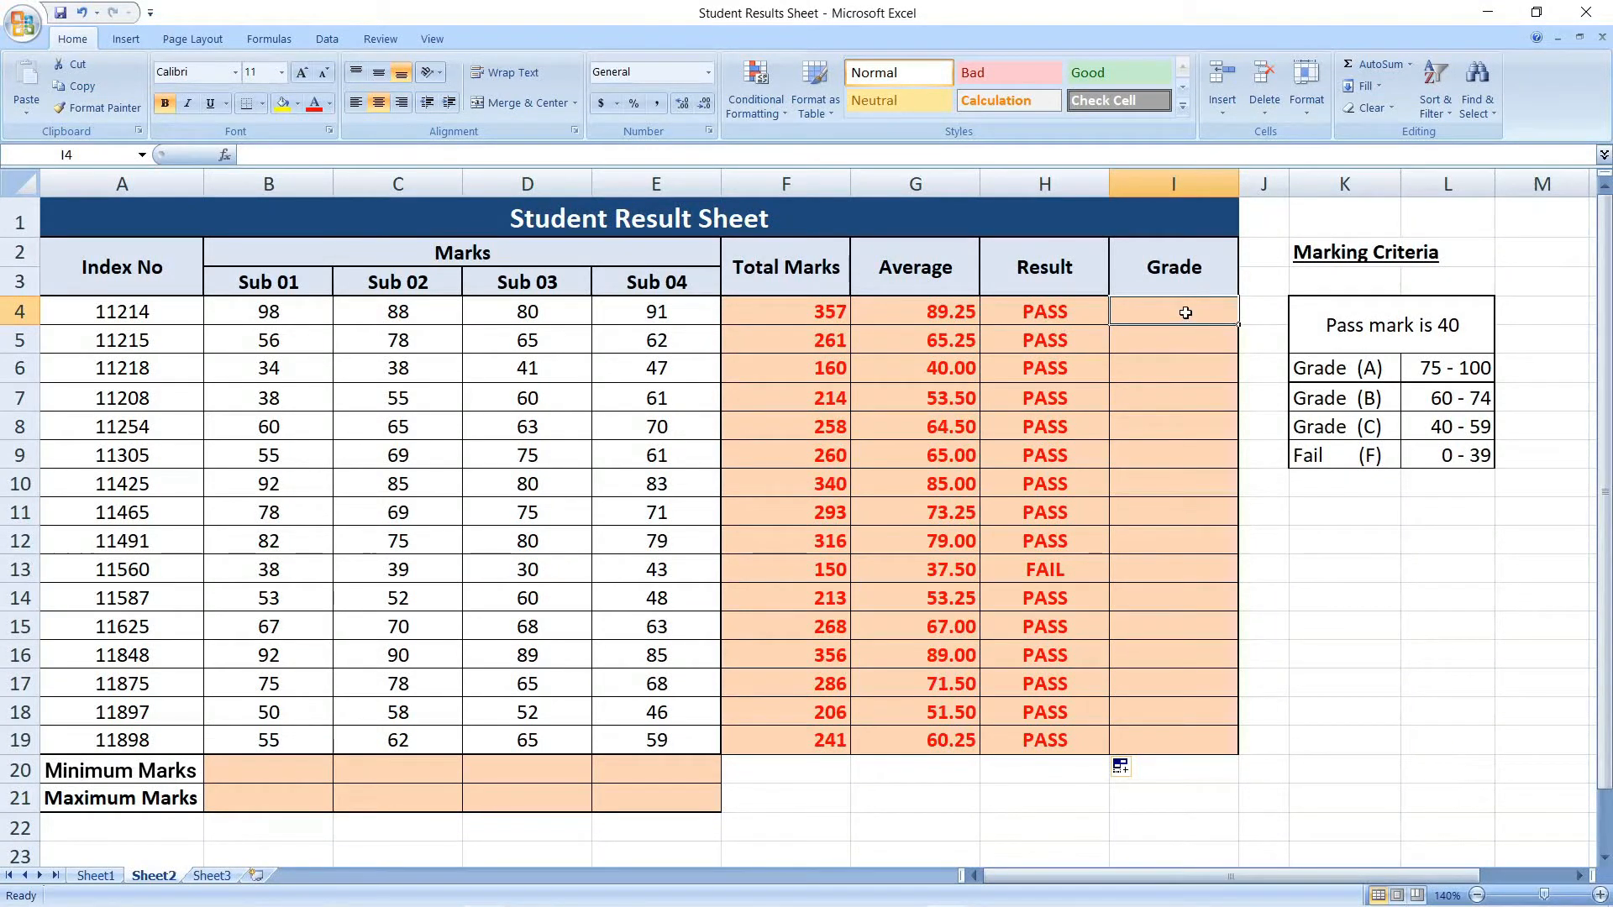
type("=if(")
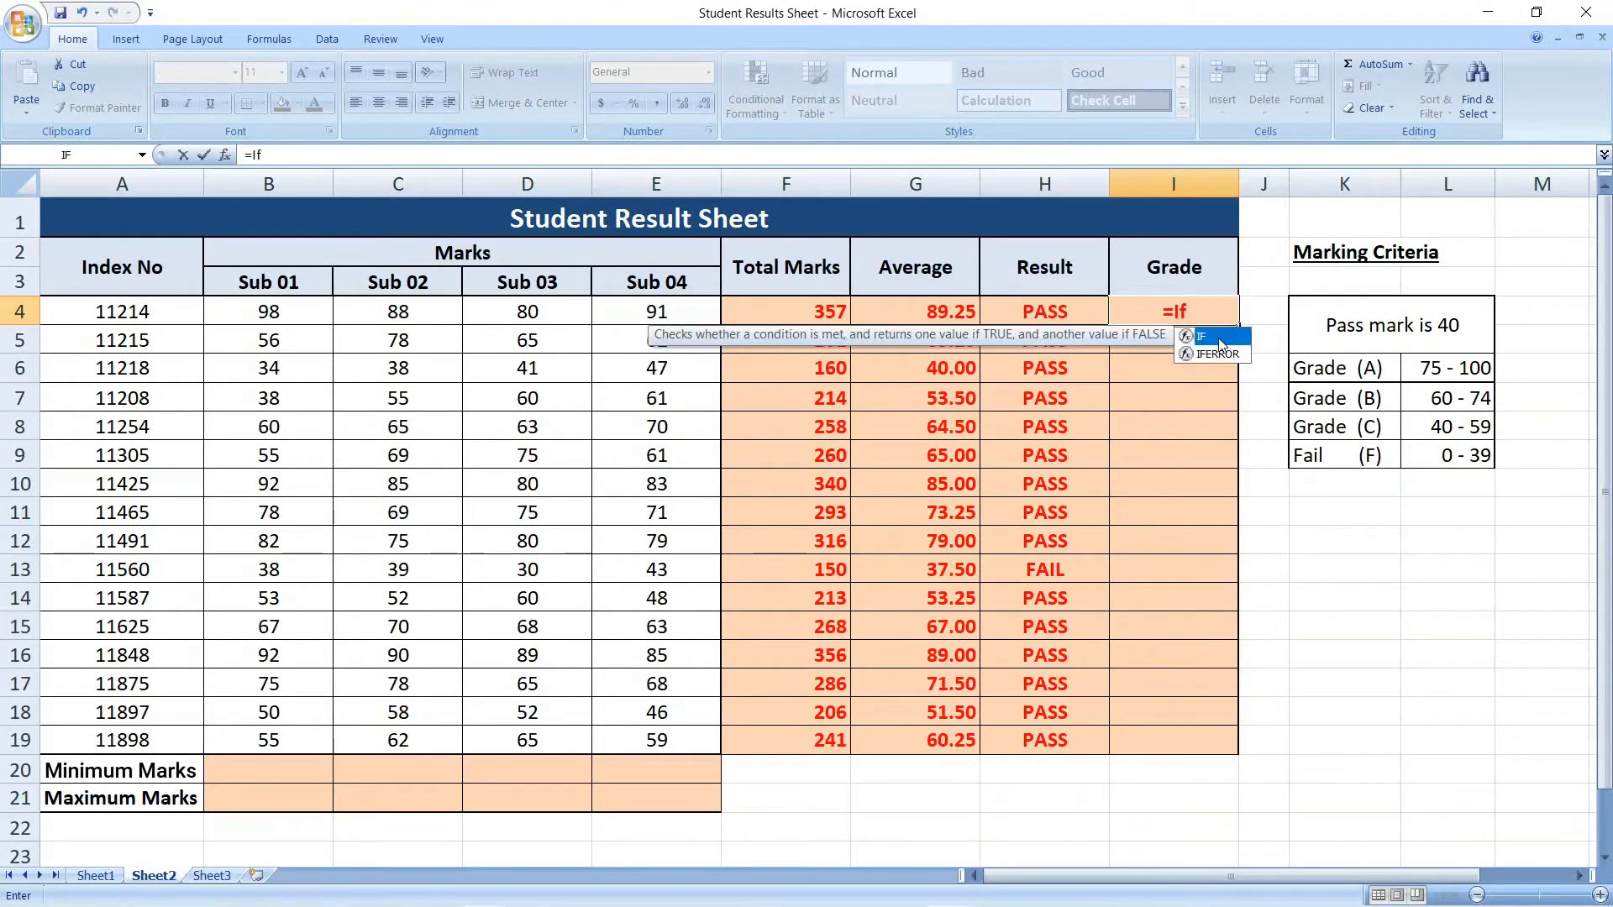
left_click(922, 306)
type(">")
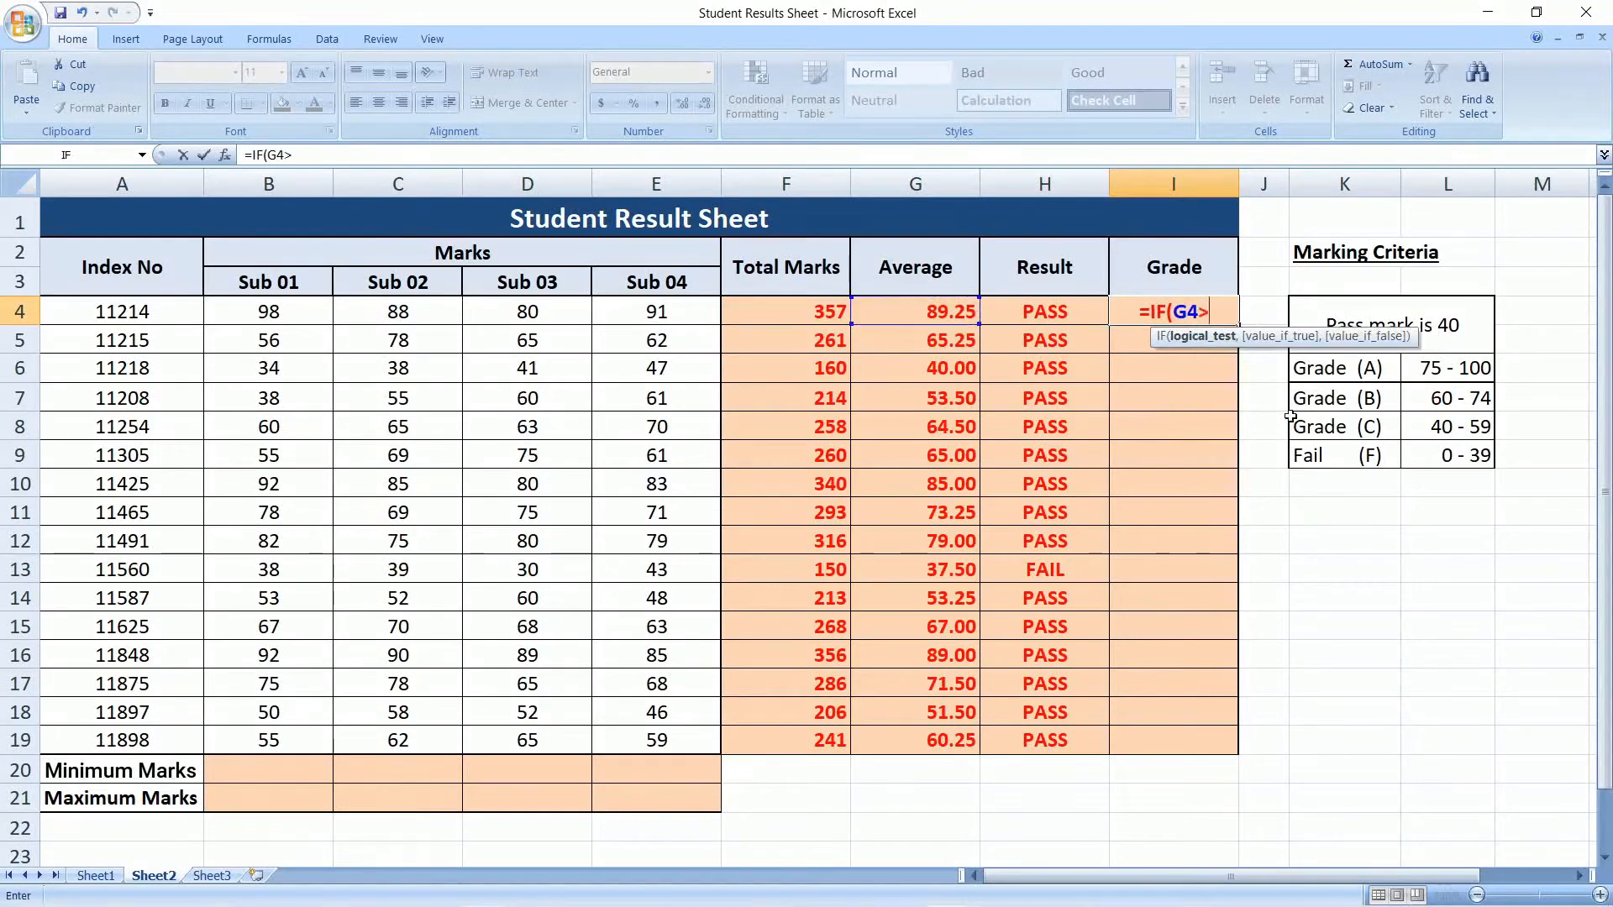
type("=7")
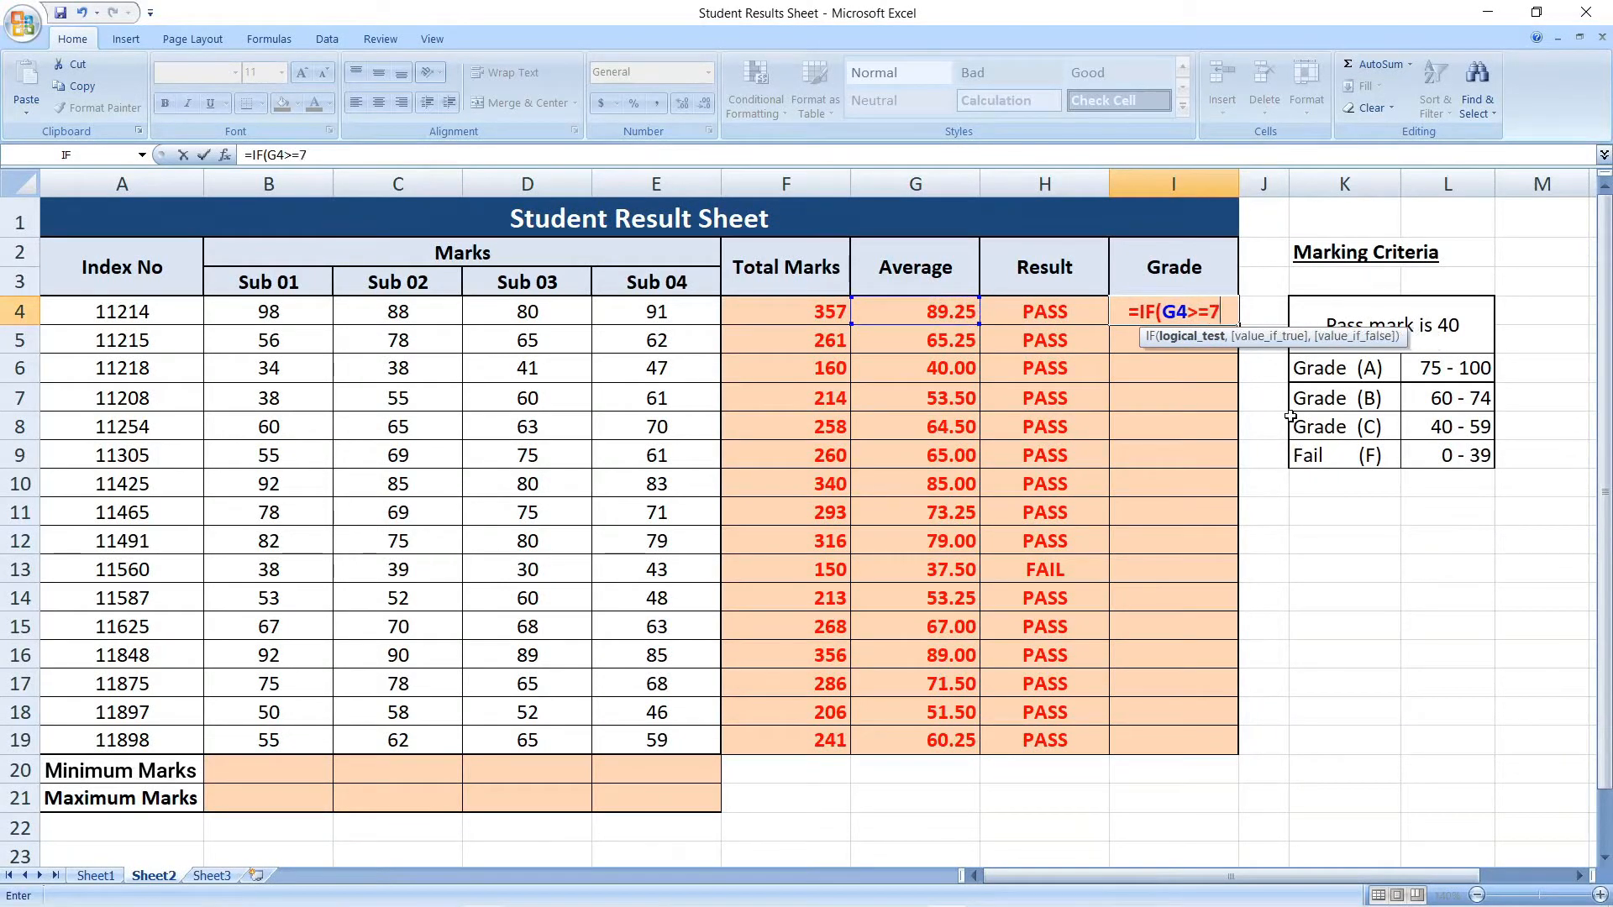
type("5,")
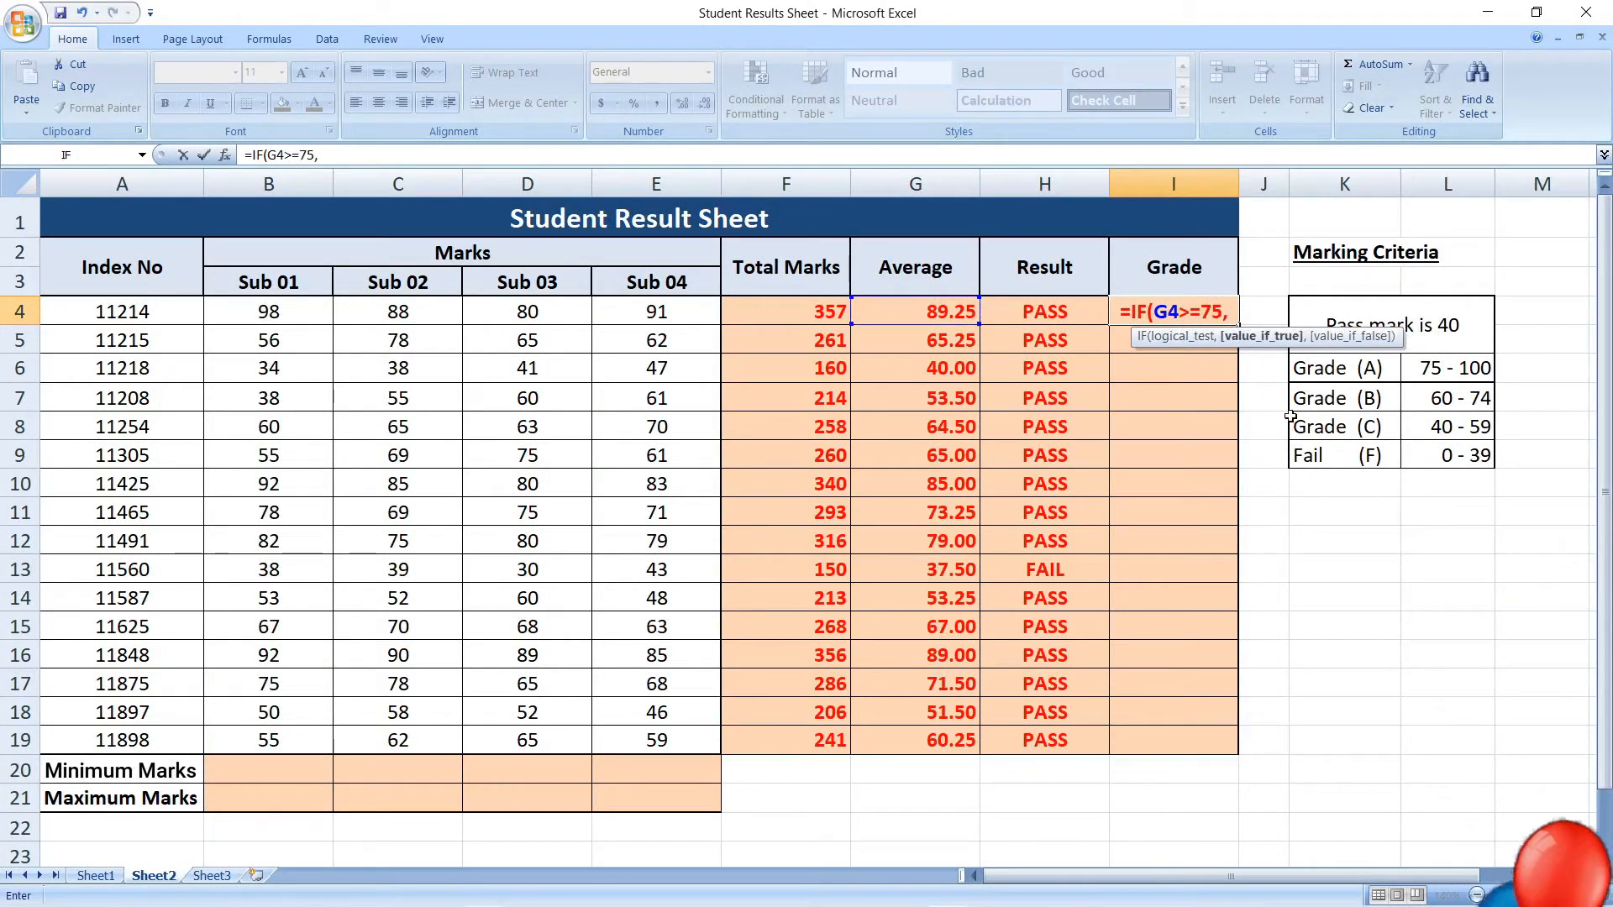
type("\"A\"")
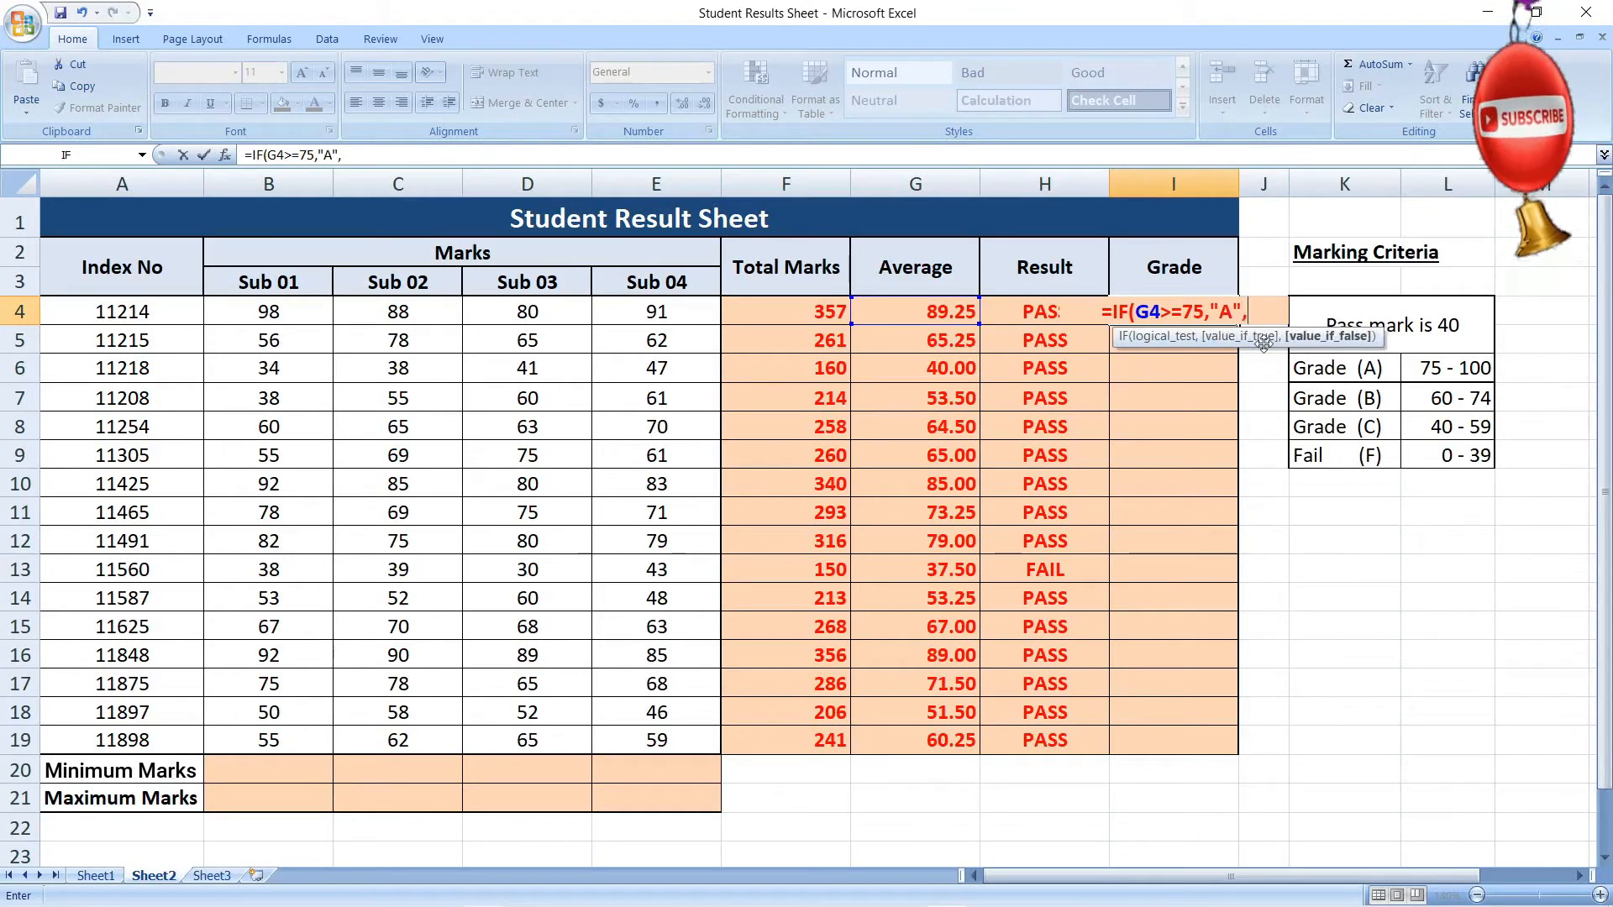
type(",IF(G4")
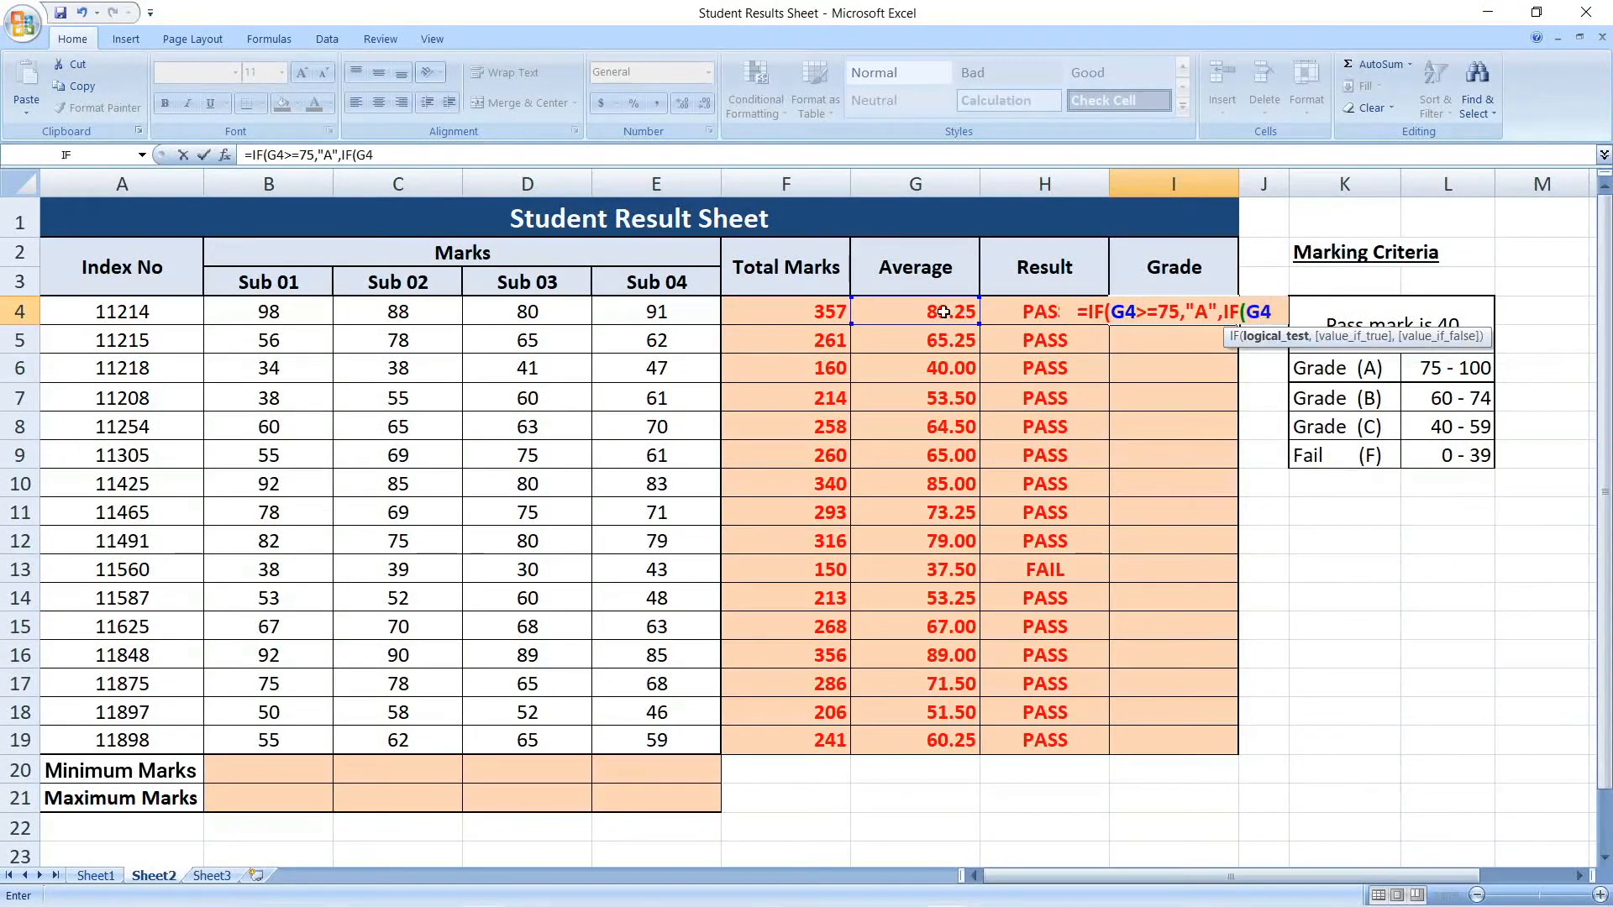
type(">")
type("=")
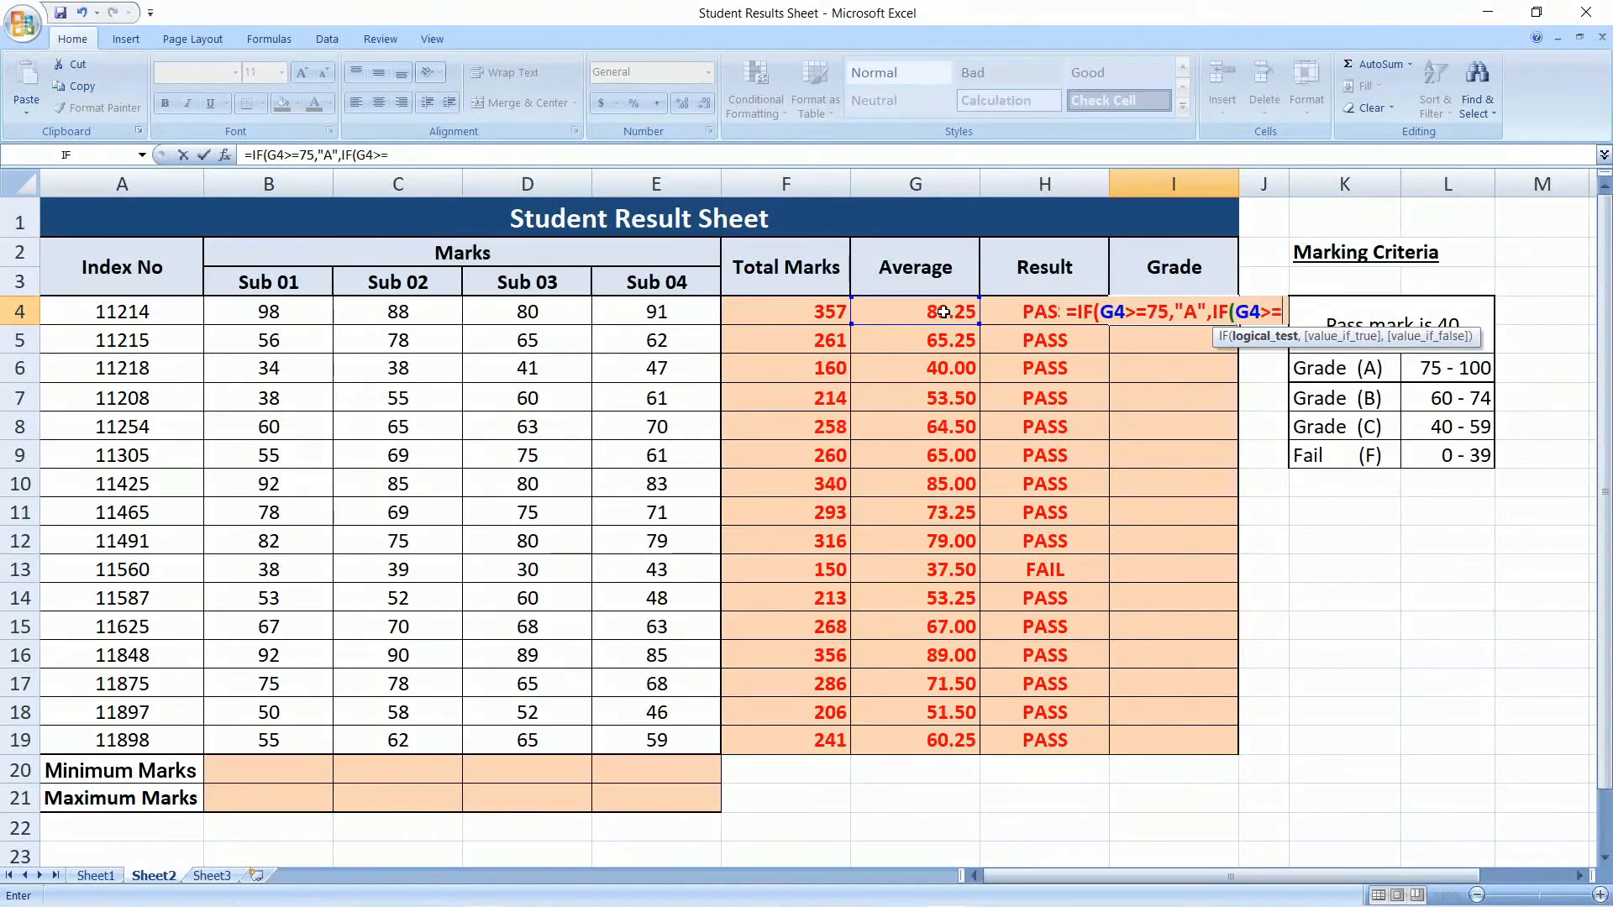
type("60,\"")
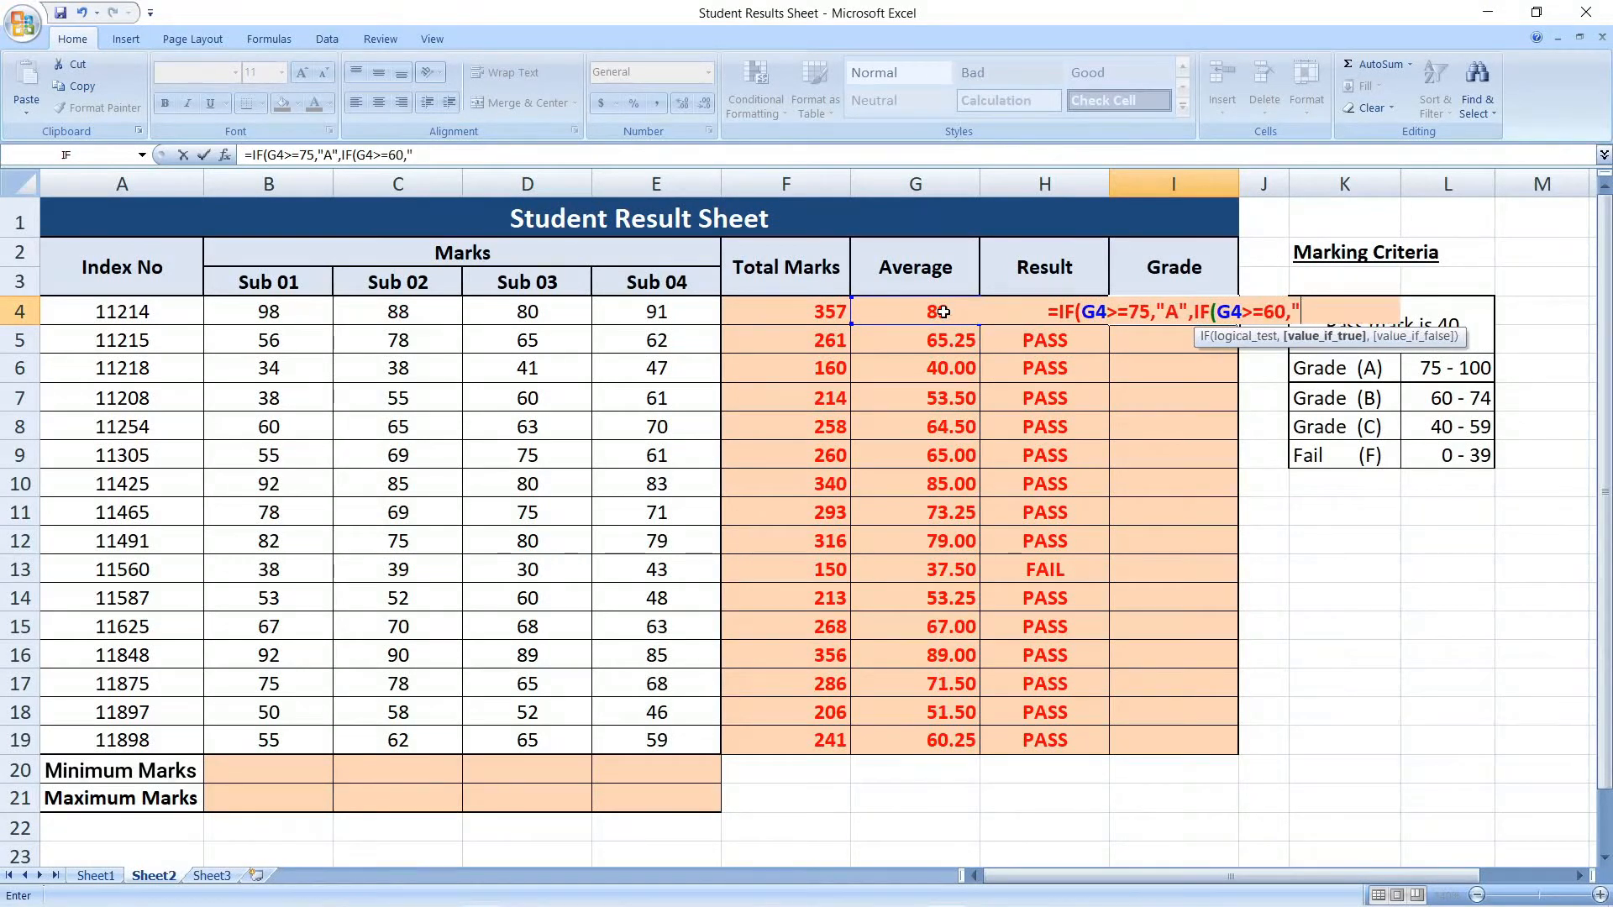
type("B")
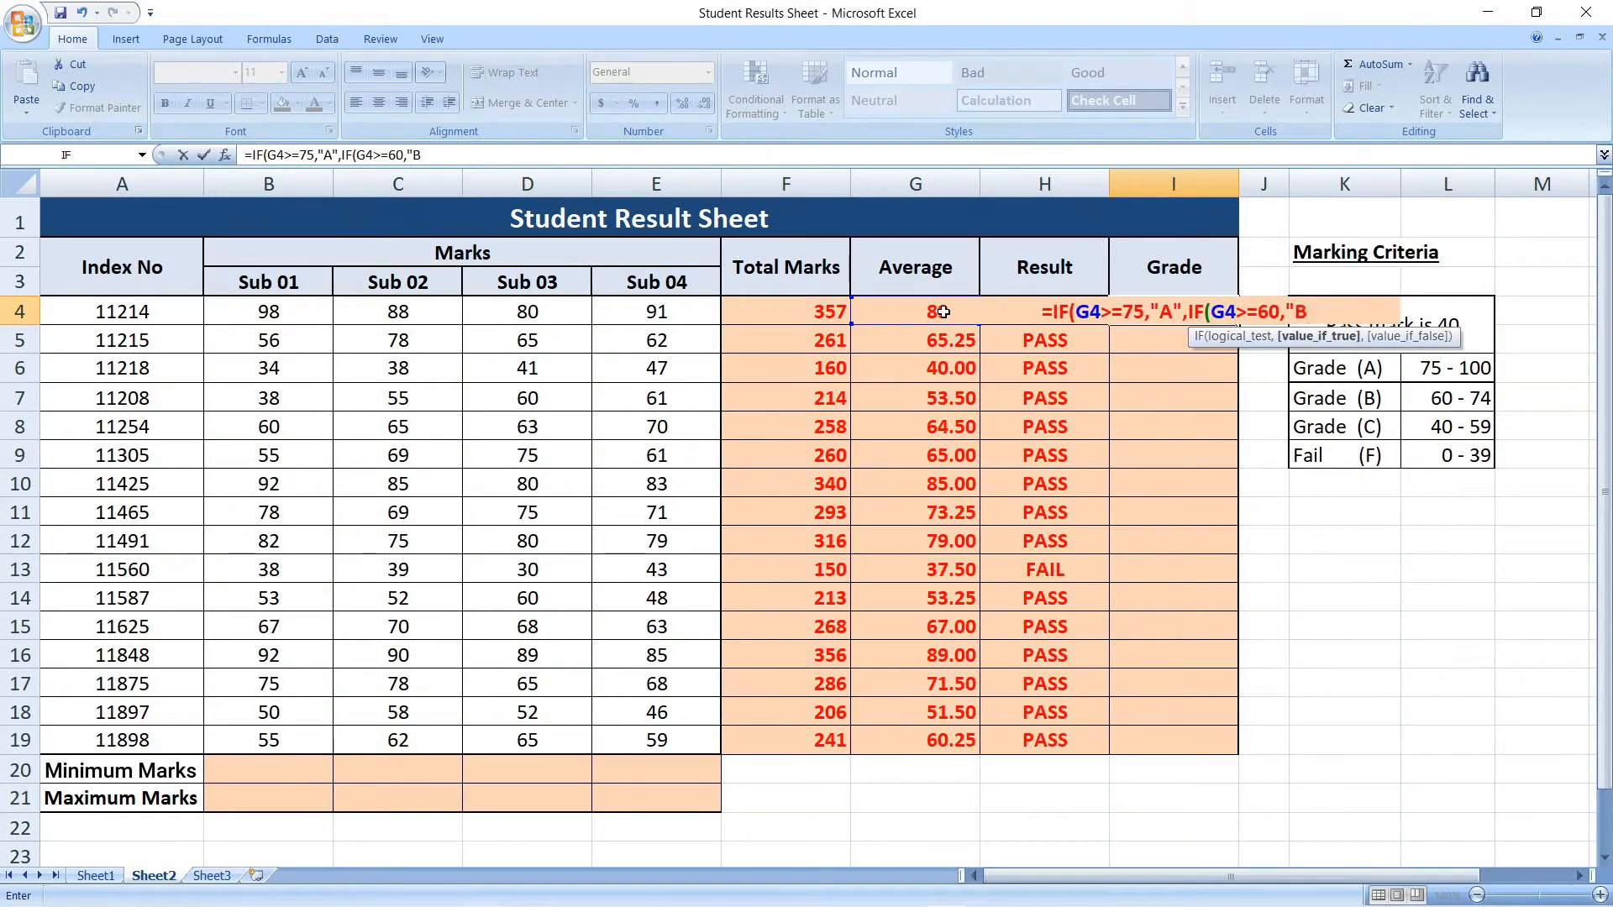
type("\",")
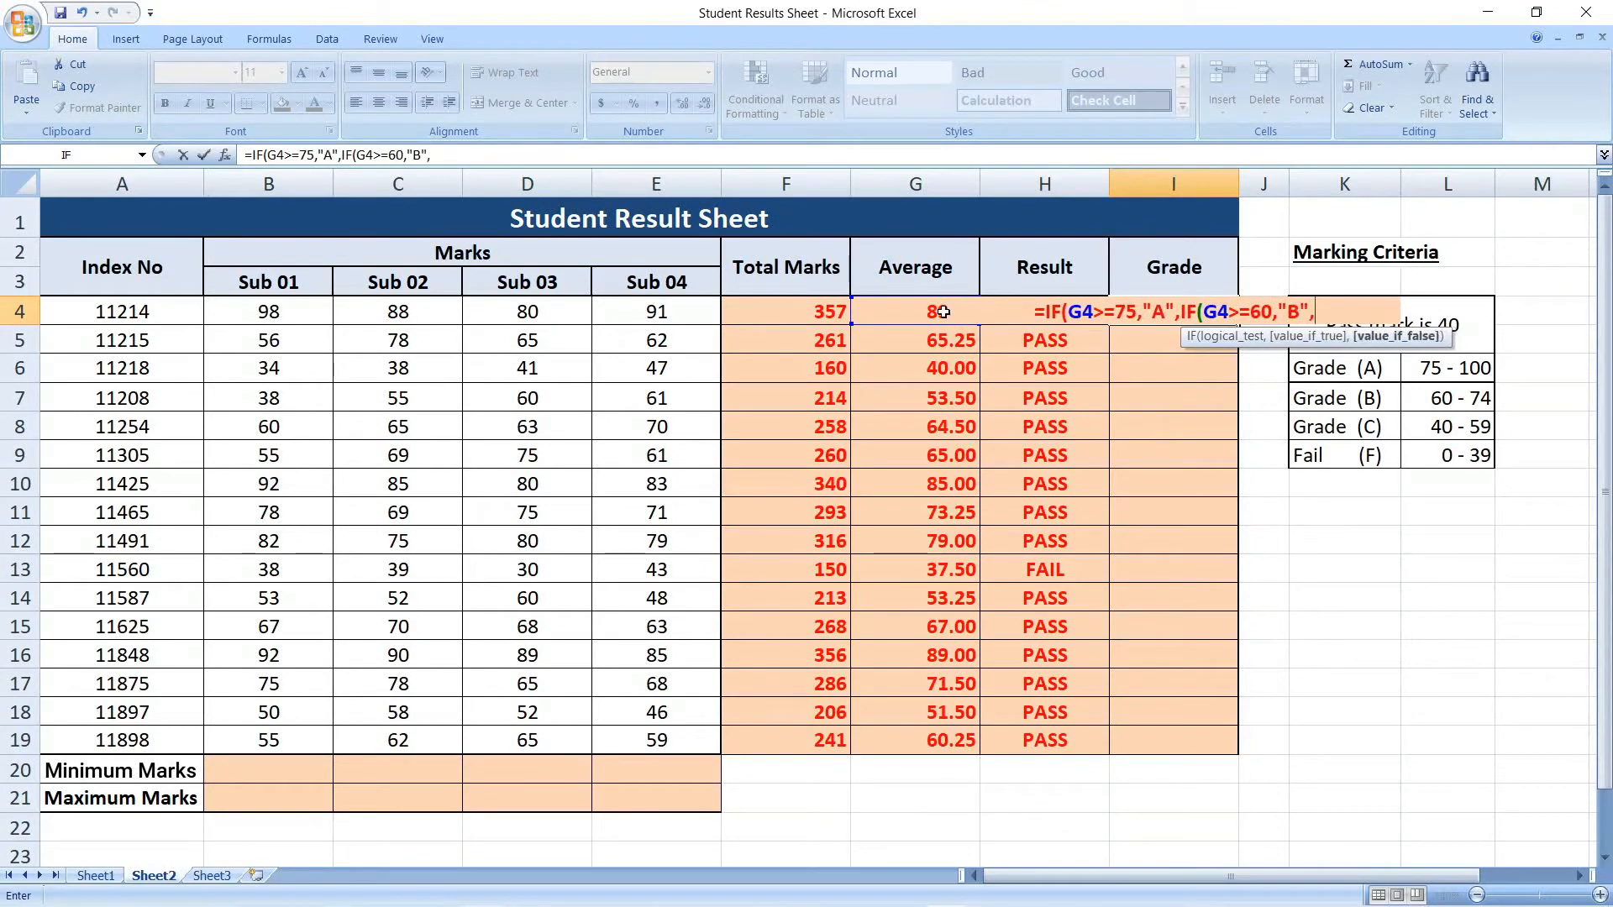
type("IF(G")
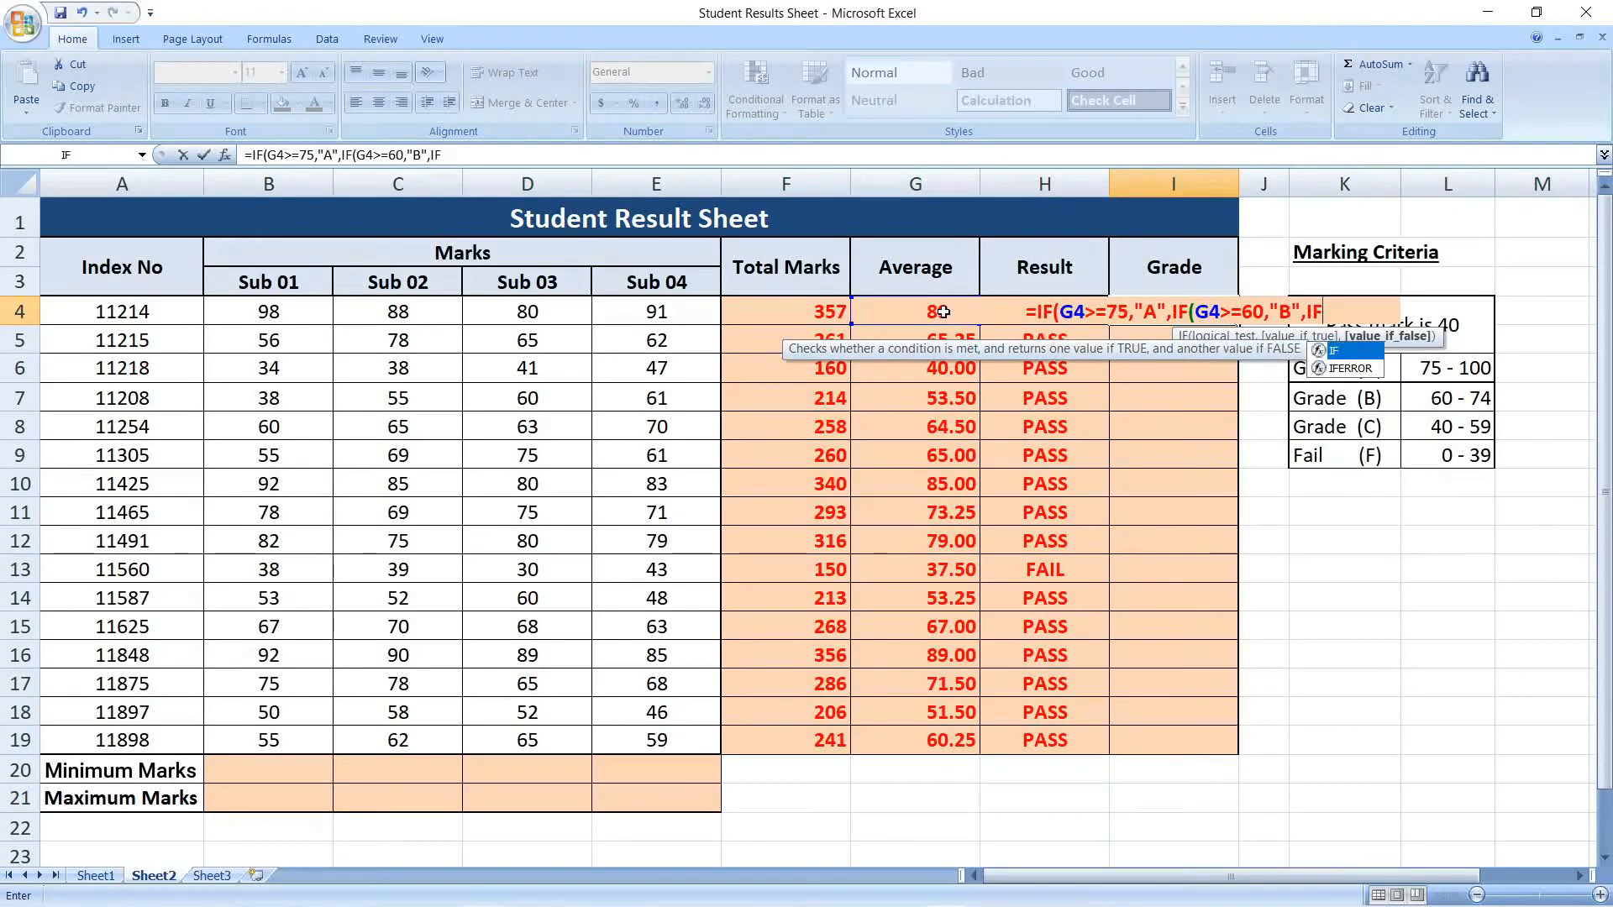
type("4")
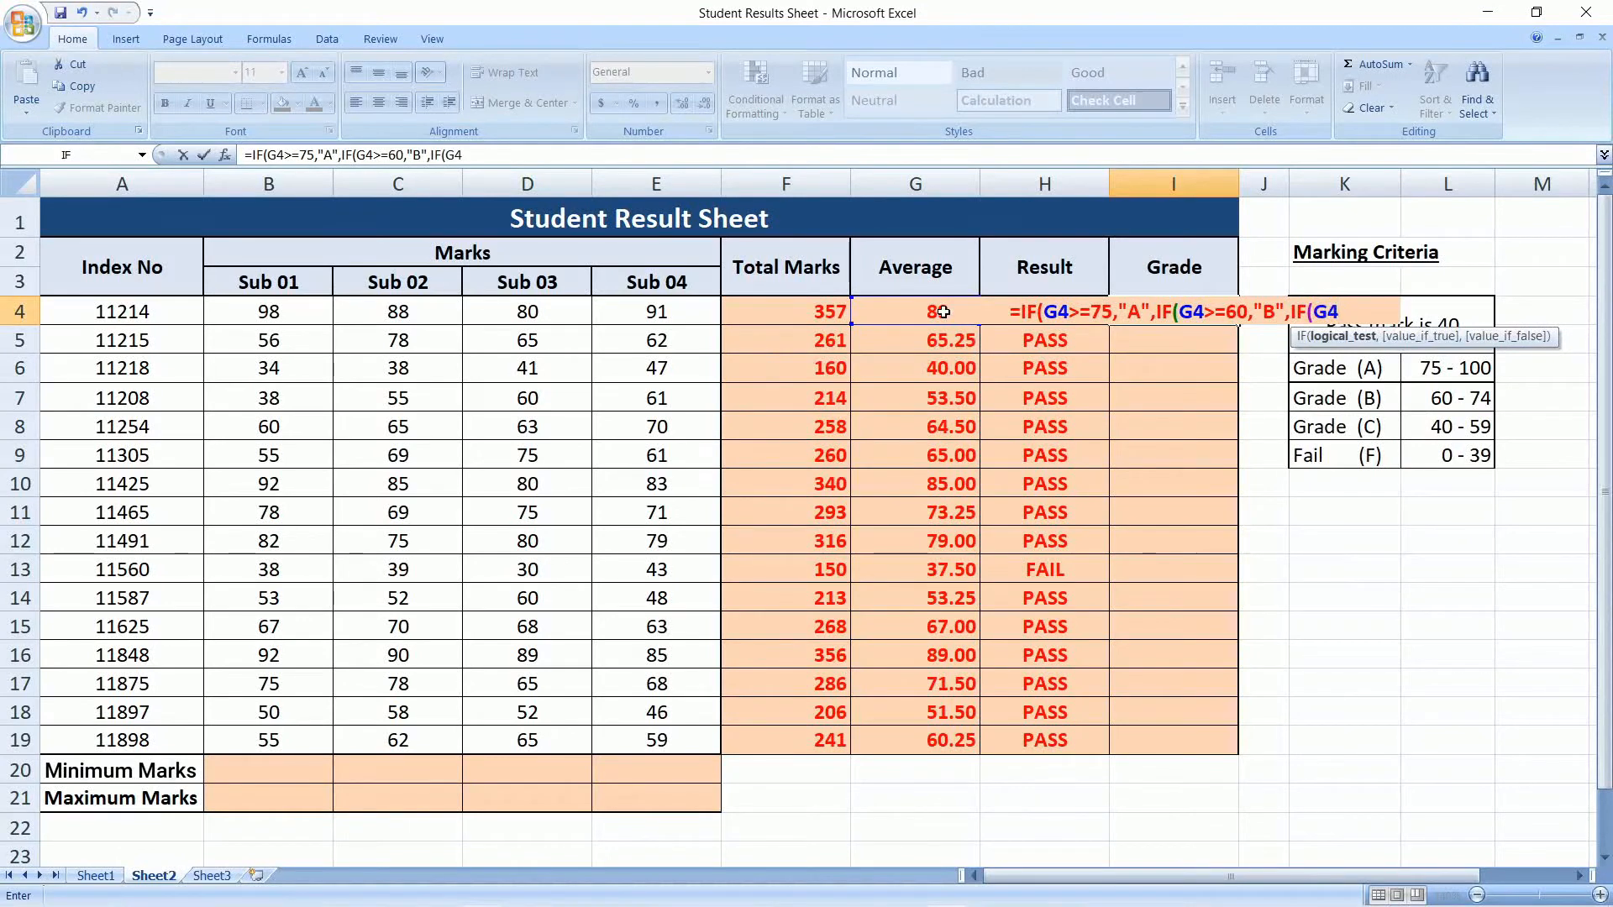
type(">=")
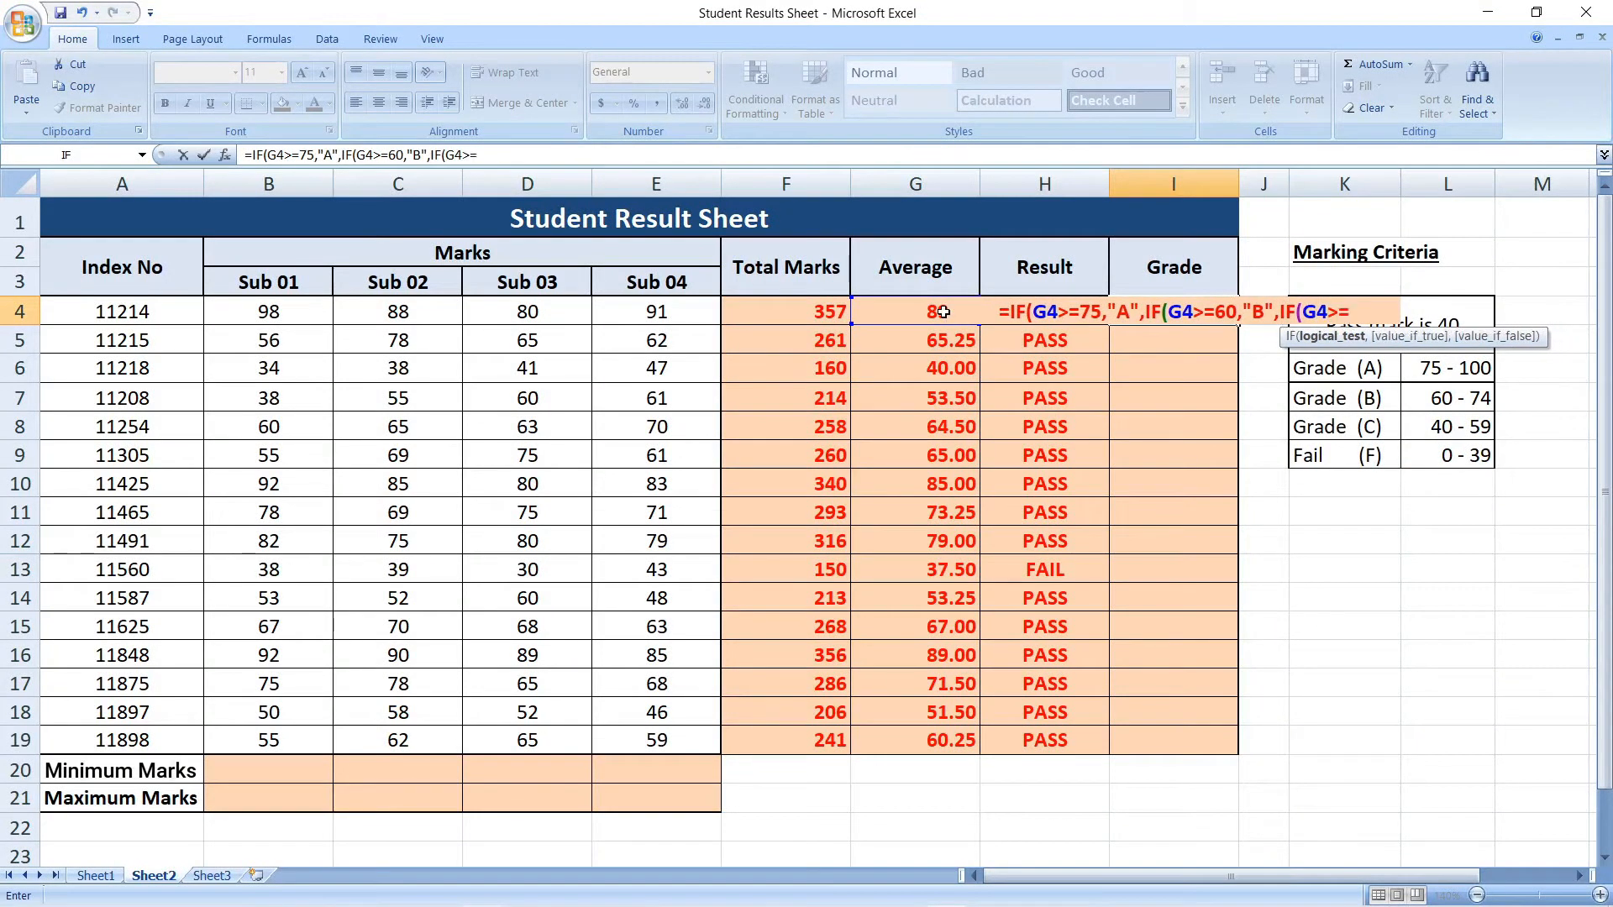
type("40,\"C")
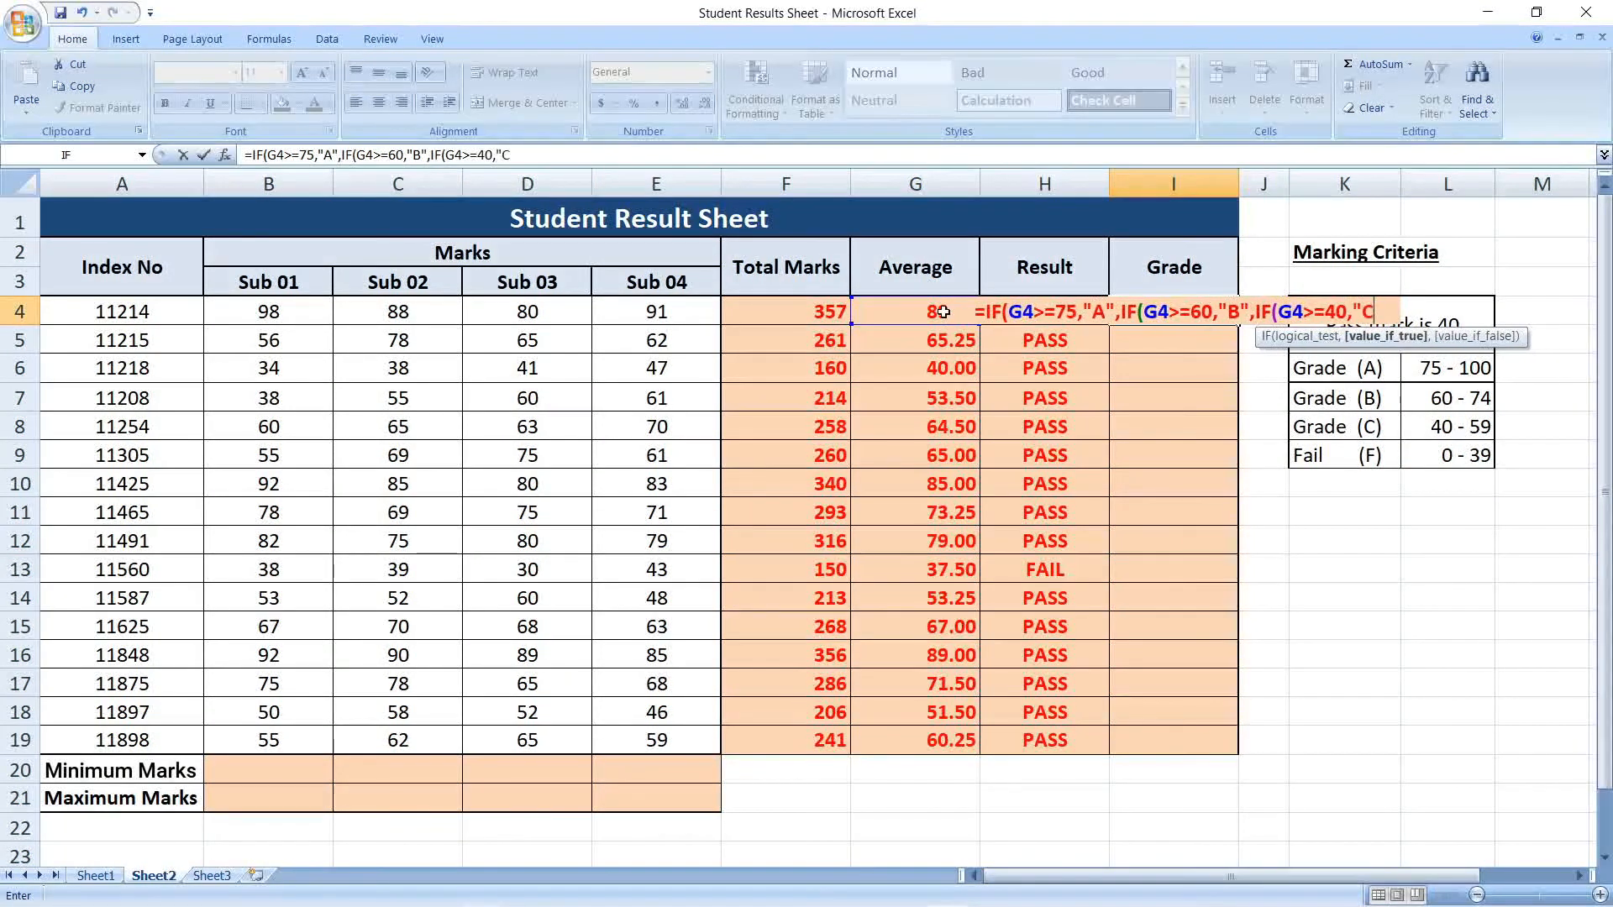
type("\",")
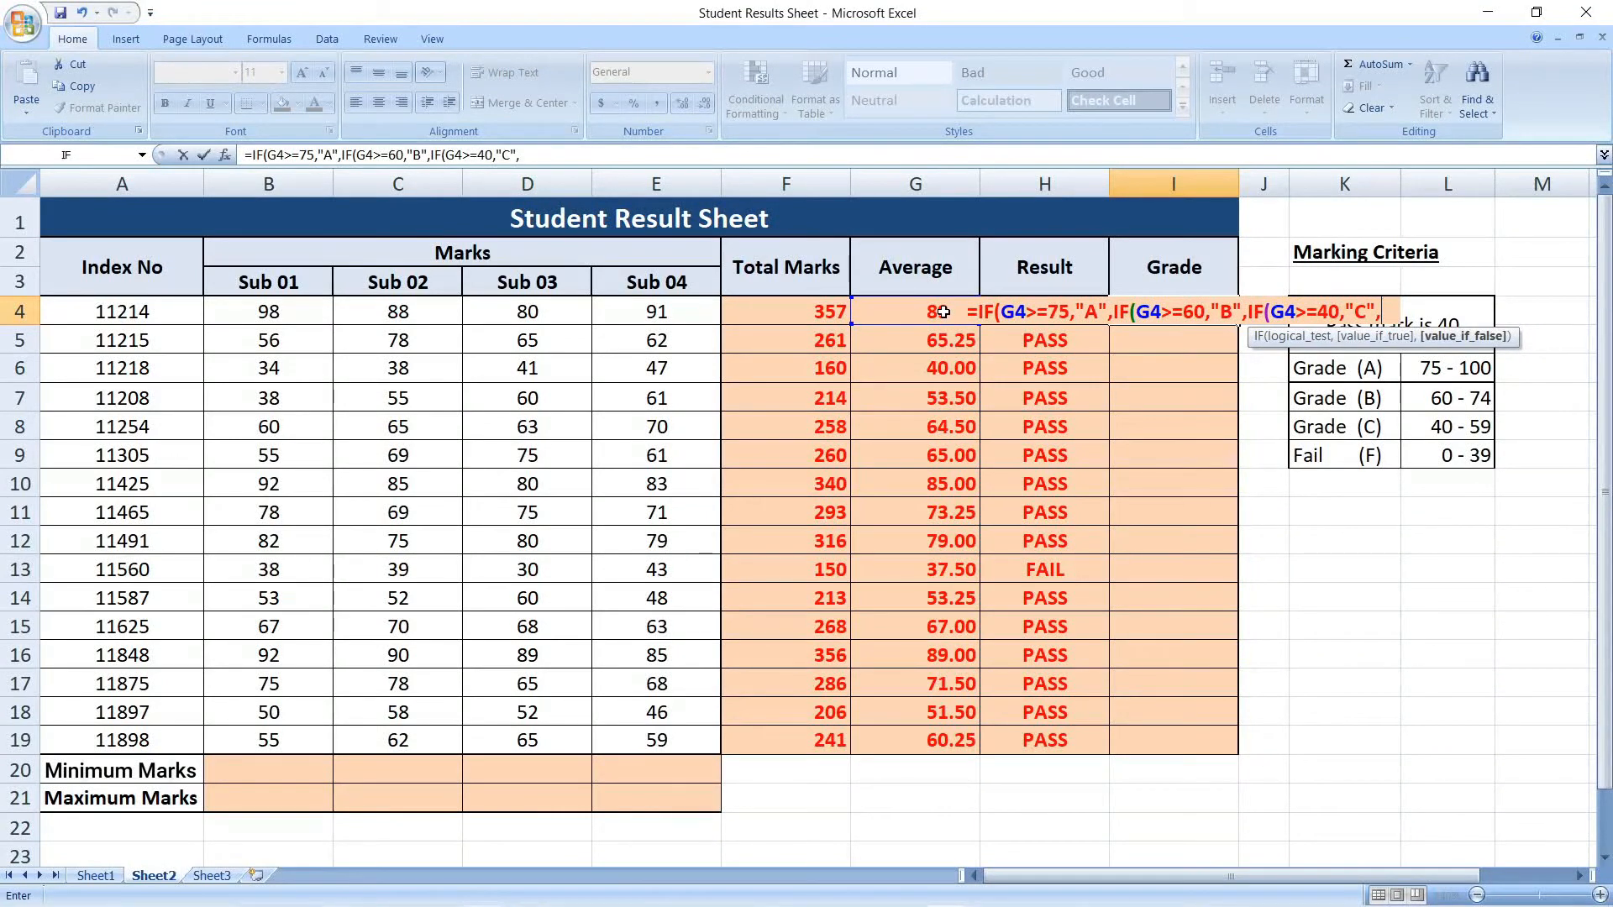
type("\"F\"")
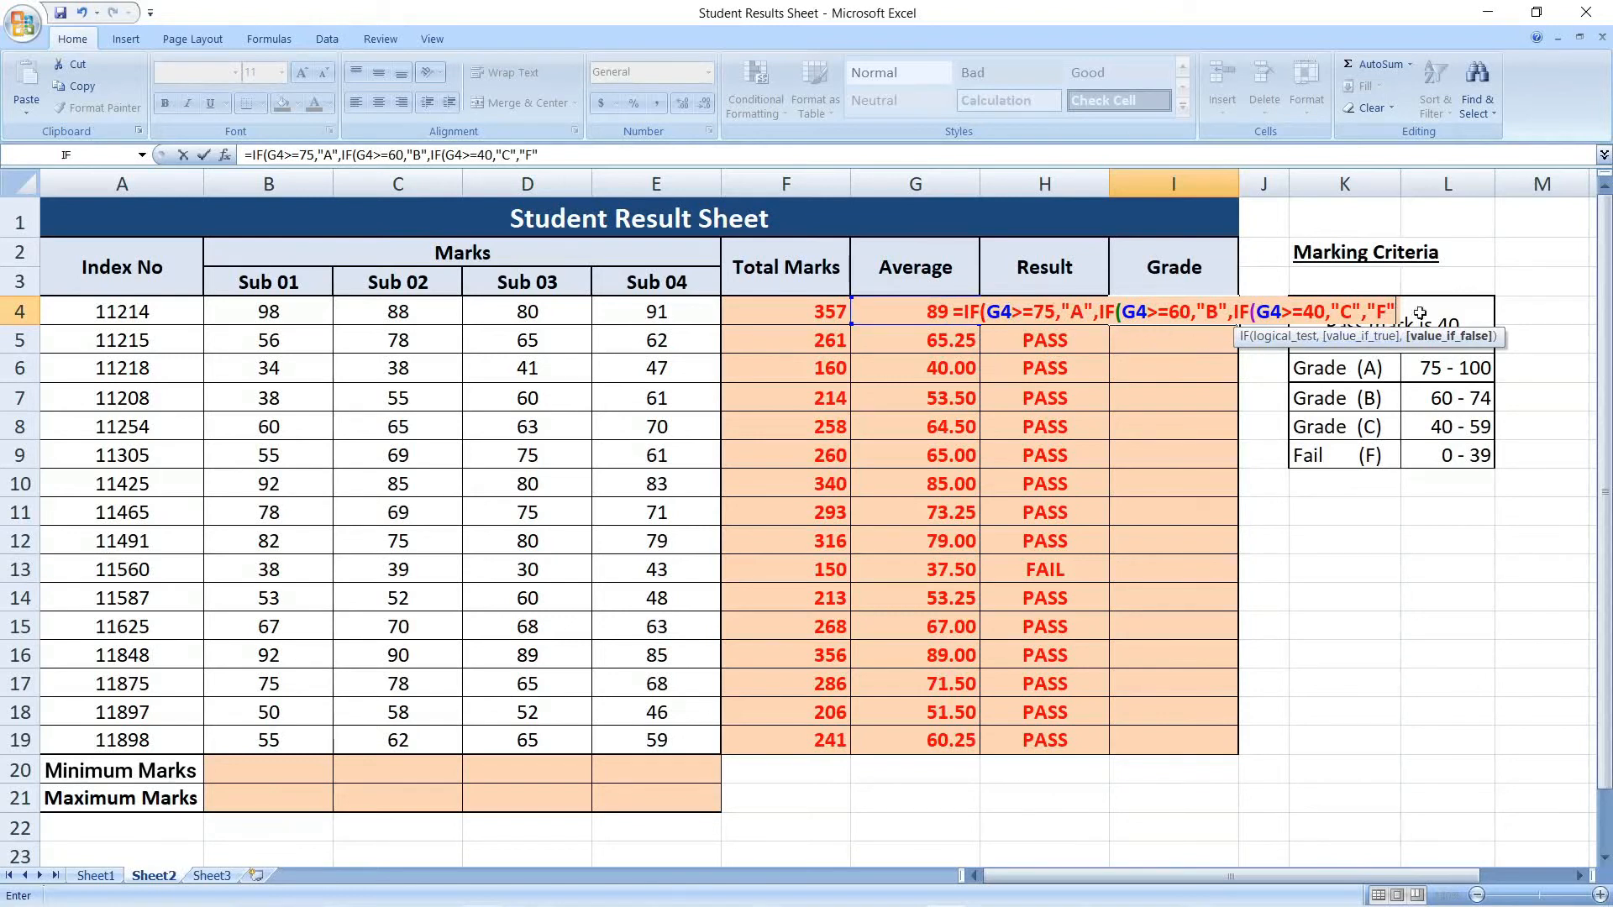
type(")))")
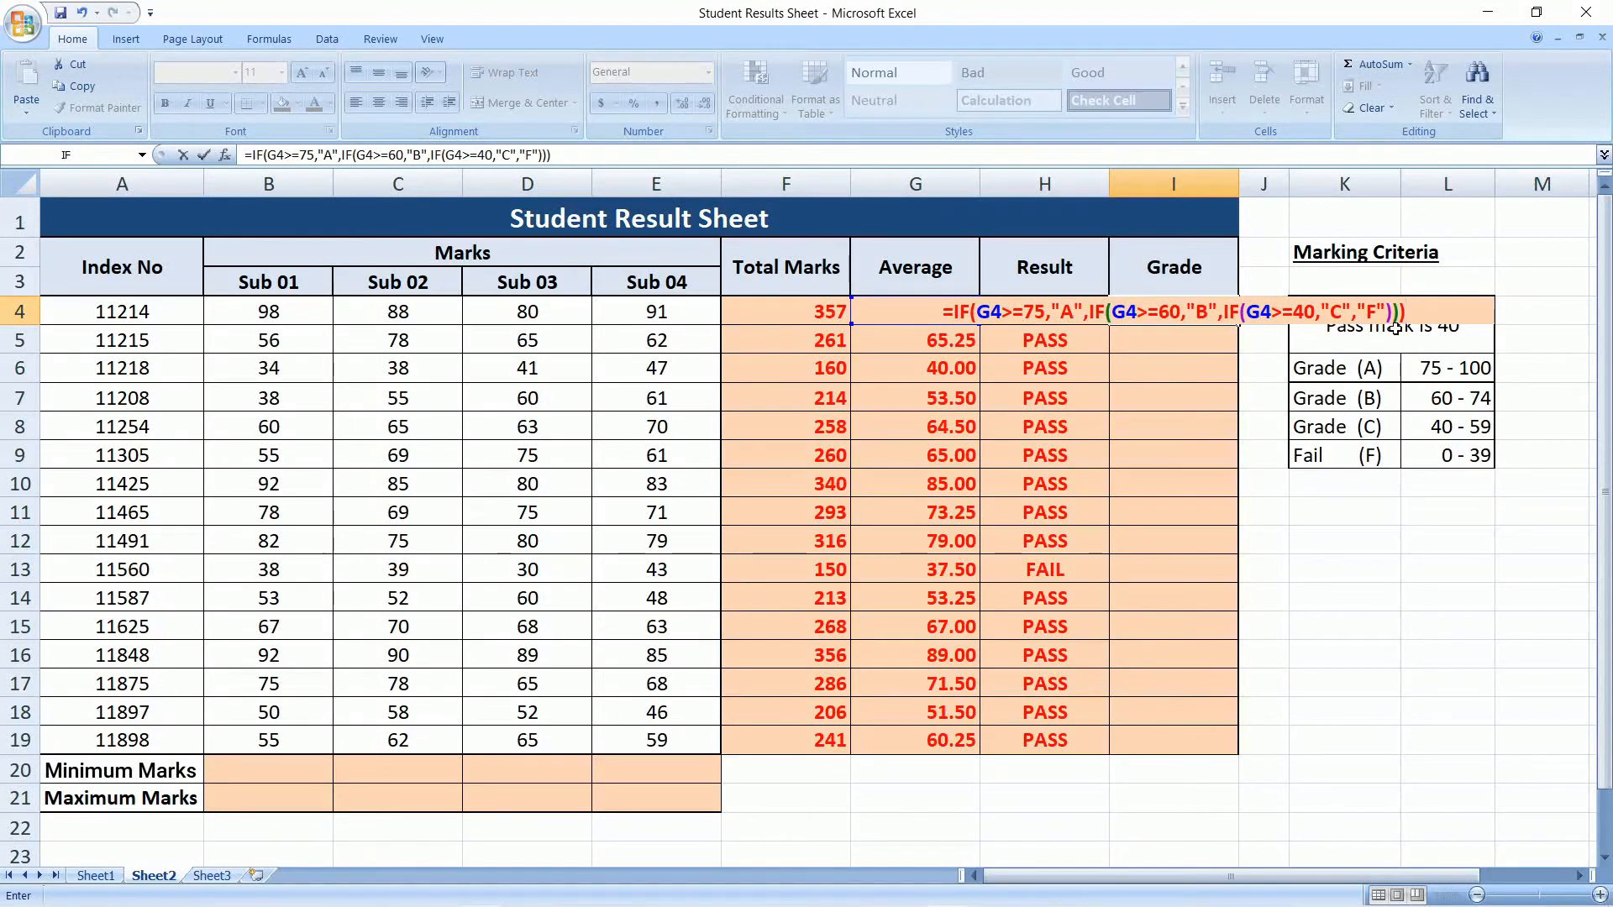
key("Return")
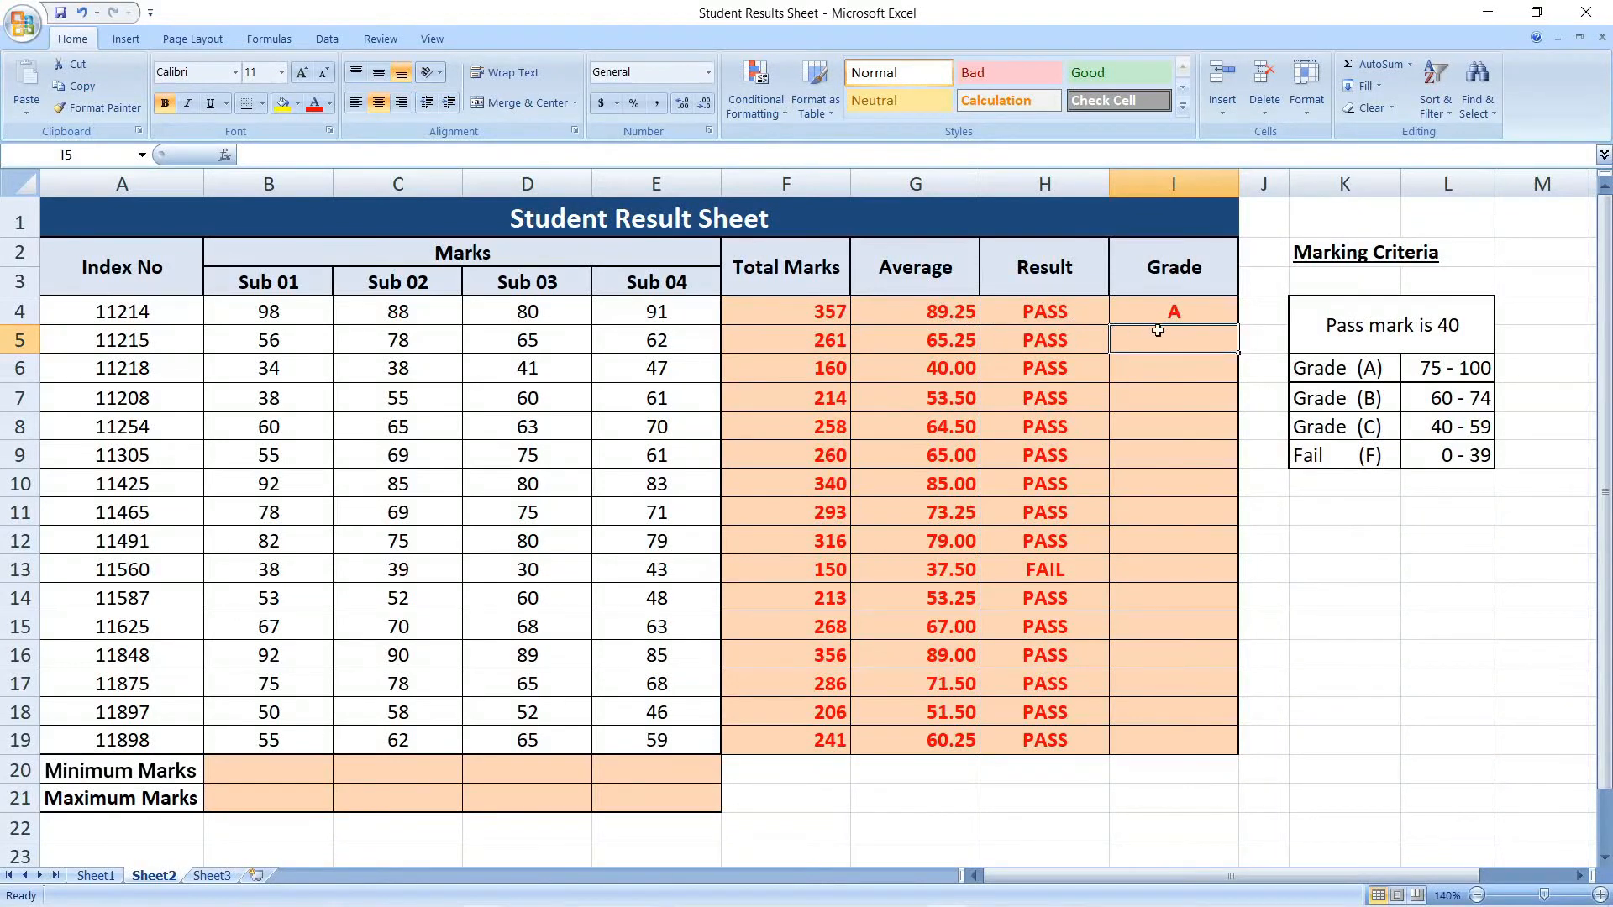
Fill the grade formula from I4 down through I19 and check the formulas in I13 and I4.
left_click(1209, 321)
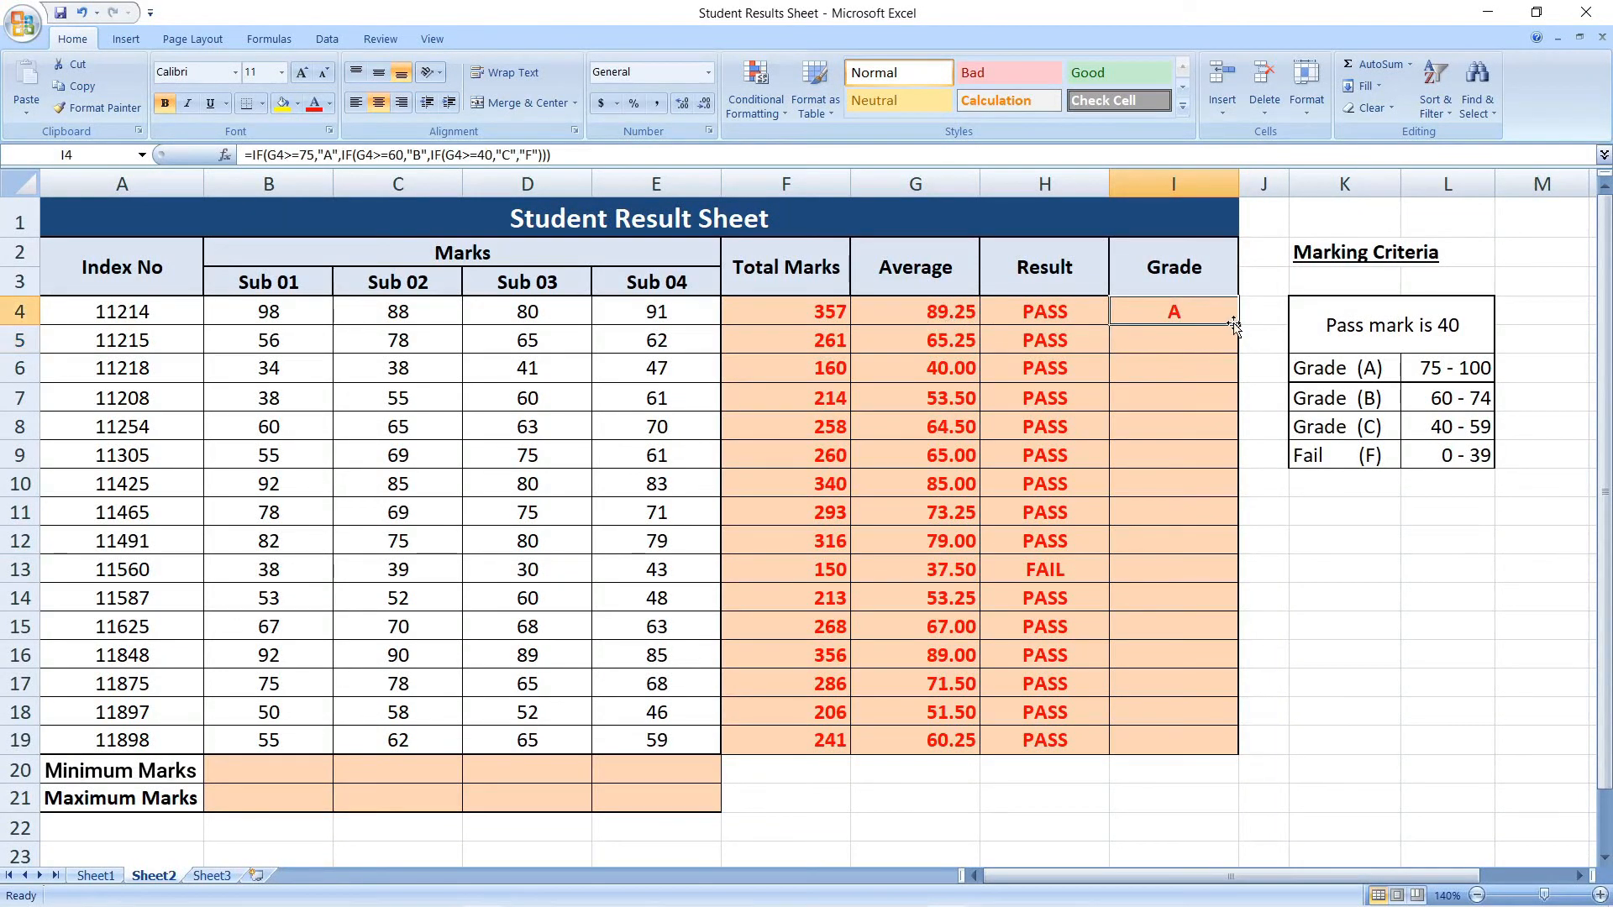
left_click_drag(1235, 328, 1134, 748)
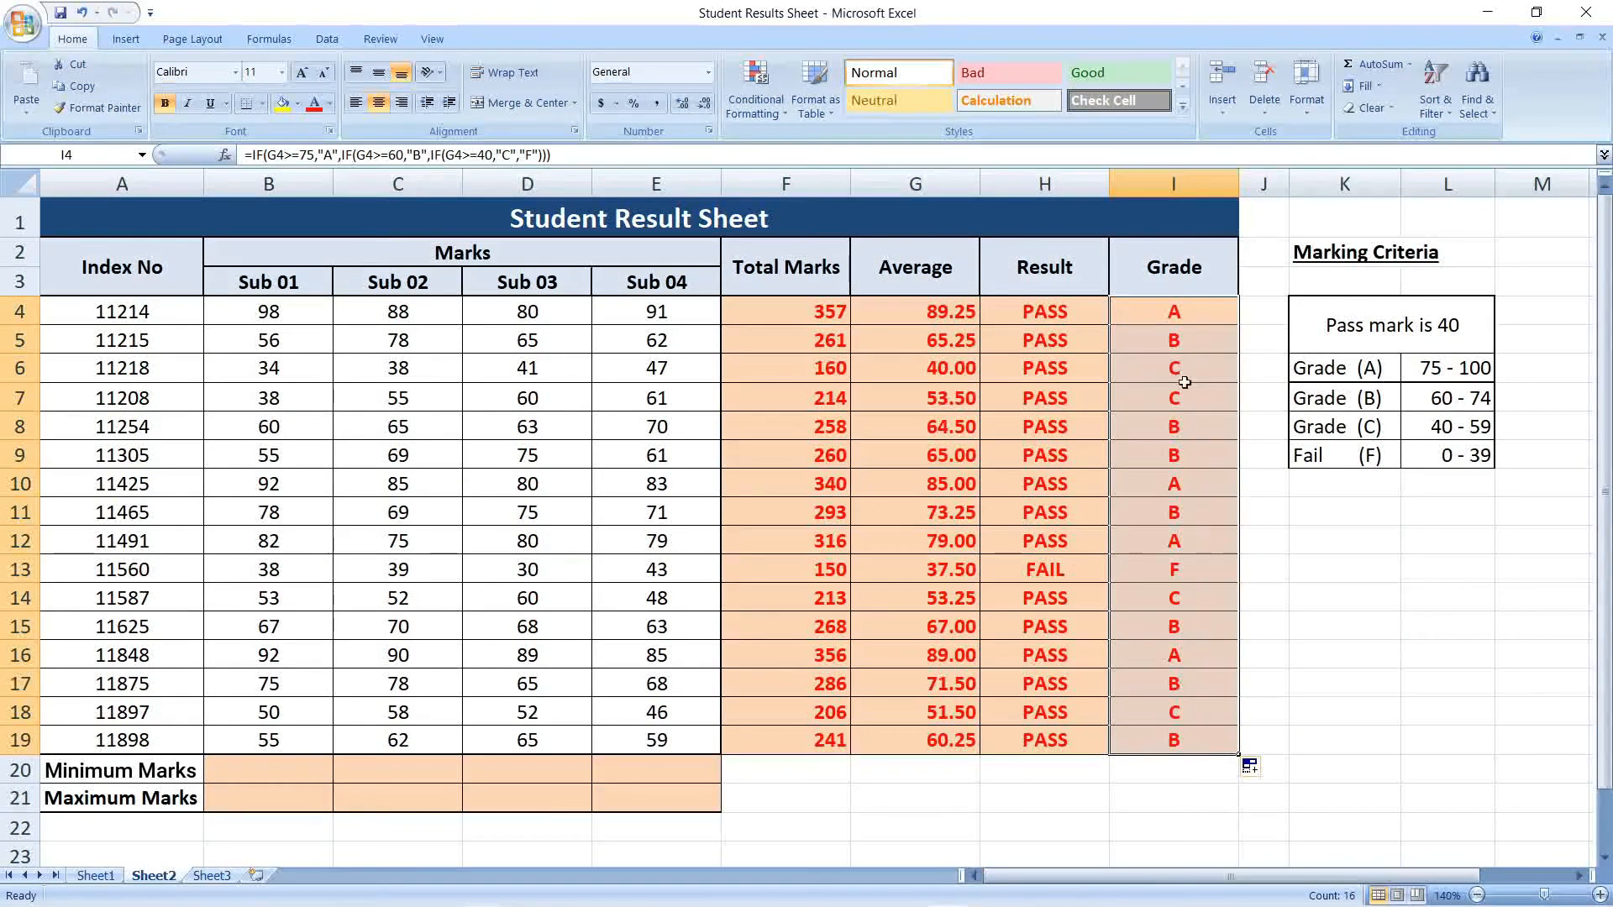
left_click(1189, 569)
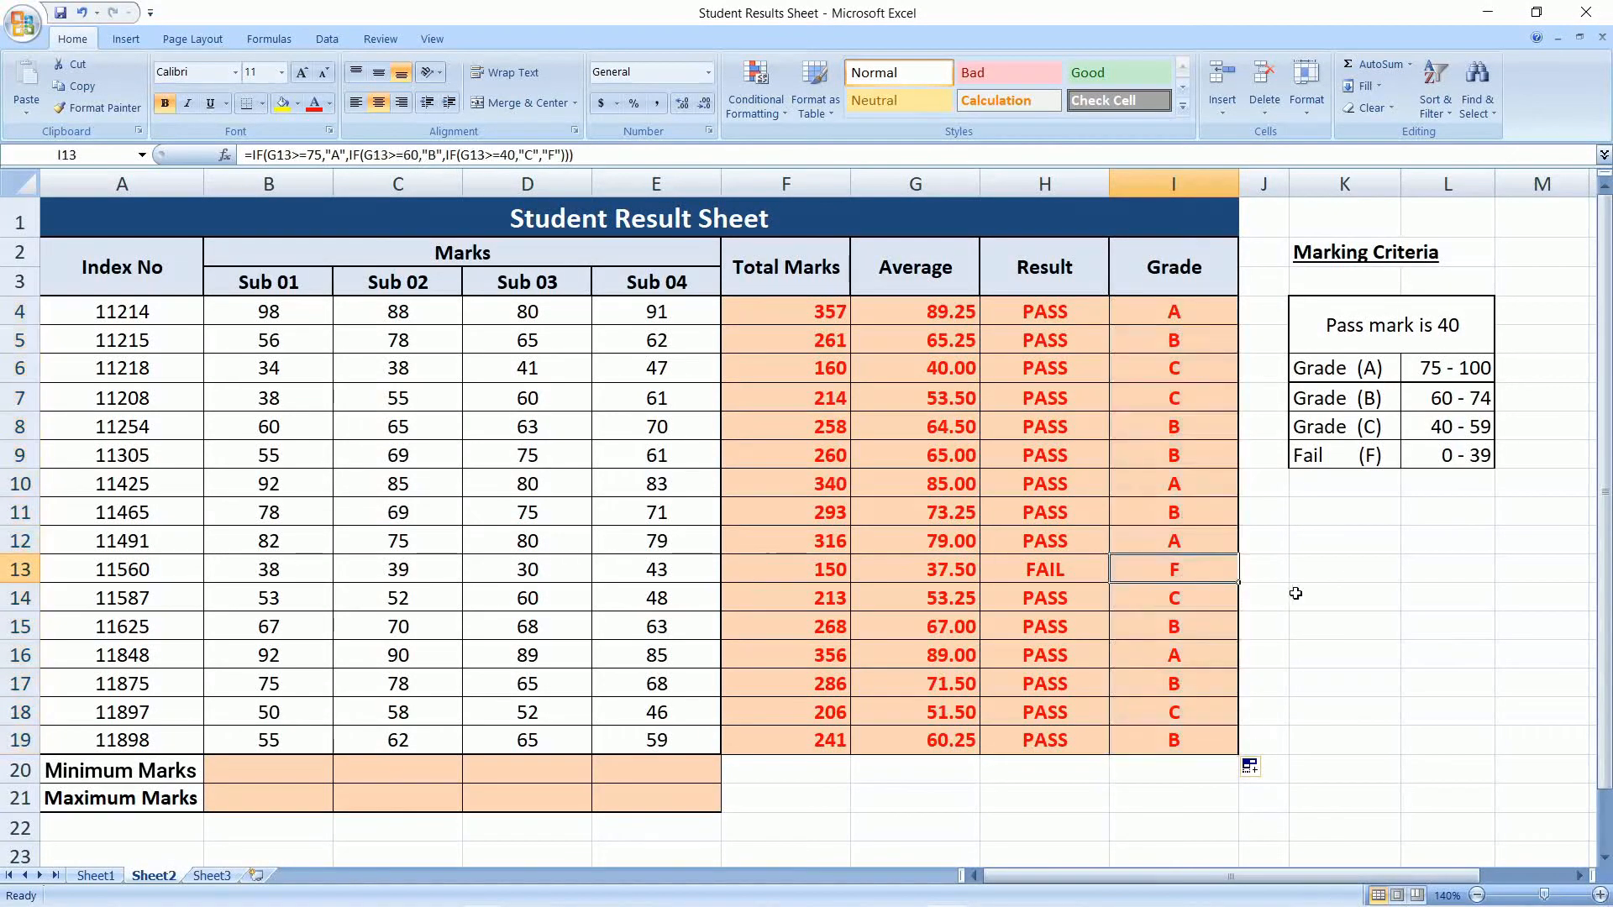
left_click(1171, 316)
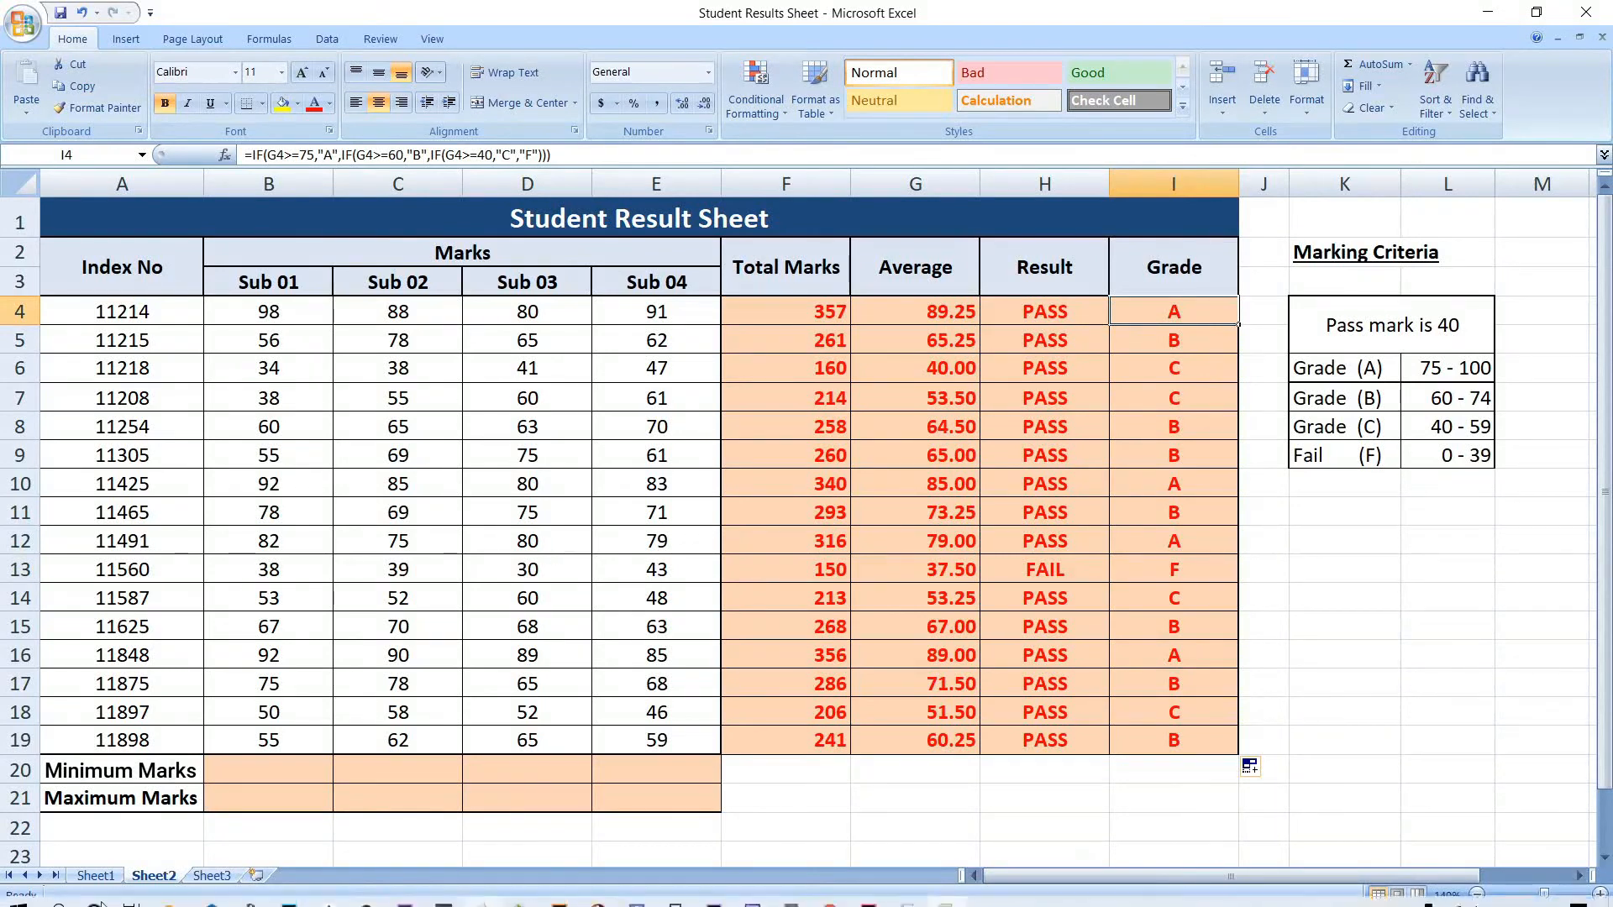
Calculate the minimum marks for Sub 01 by entering =MIN(B4:B19) in B20.
left_click(246, 766)
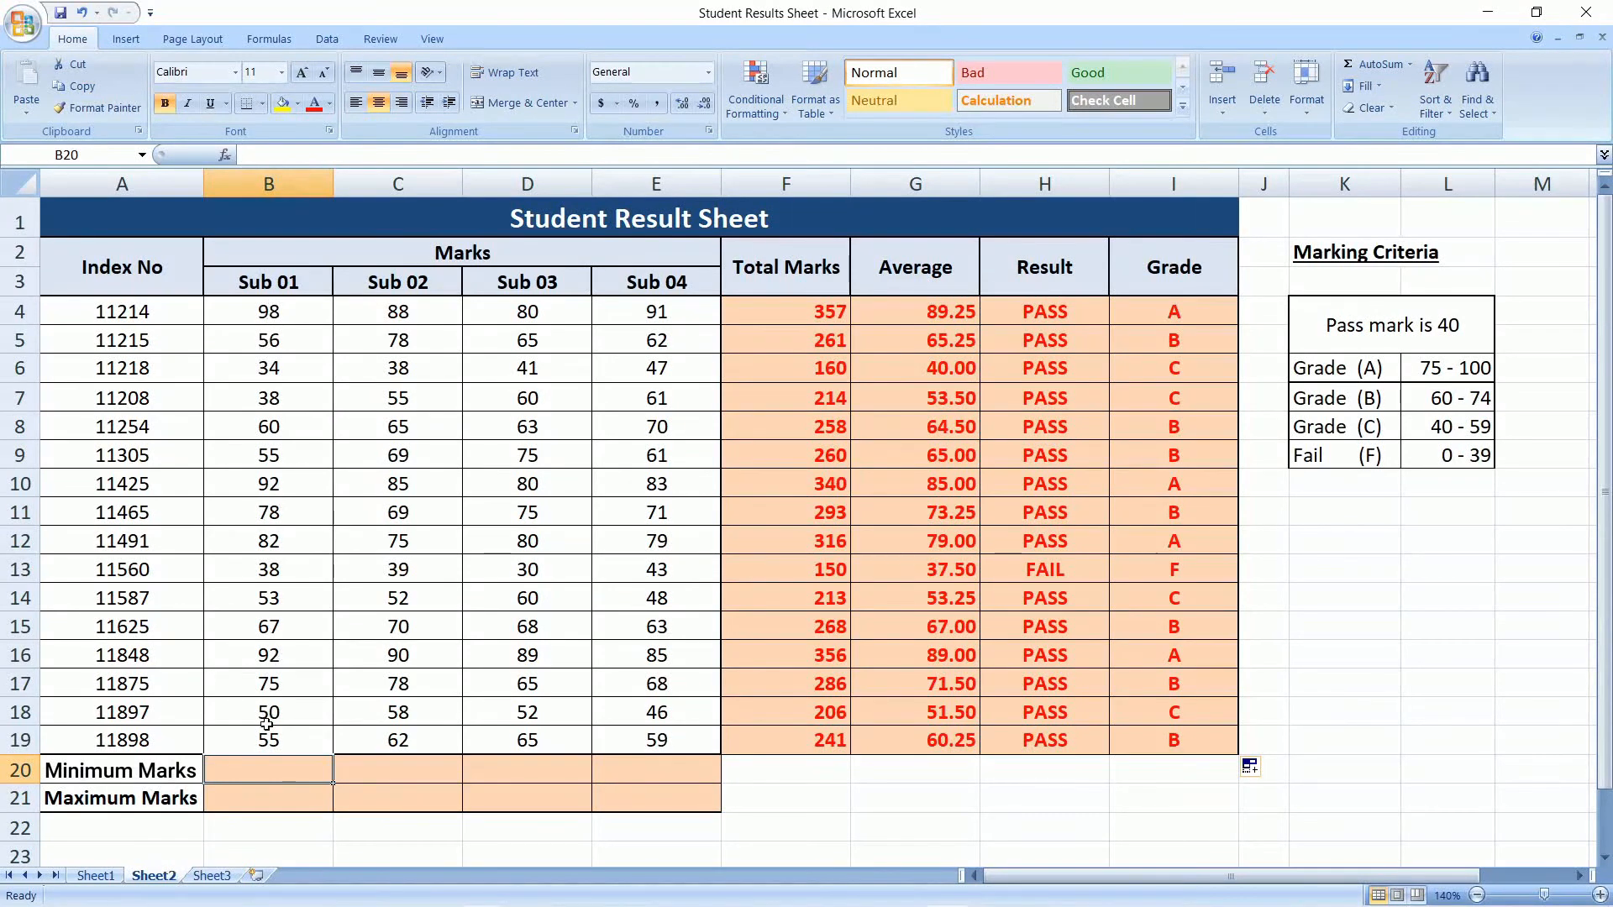
type("=mi")
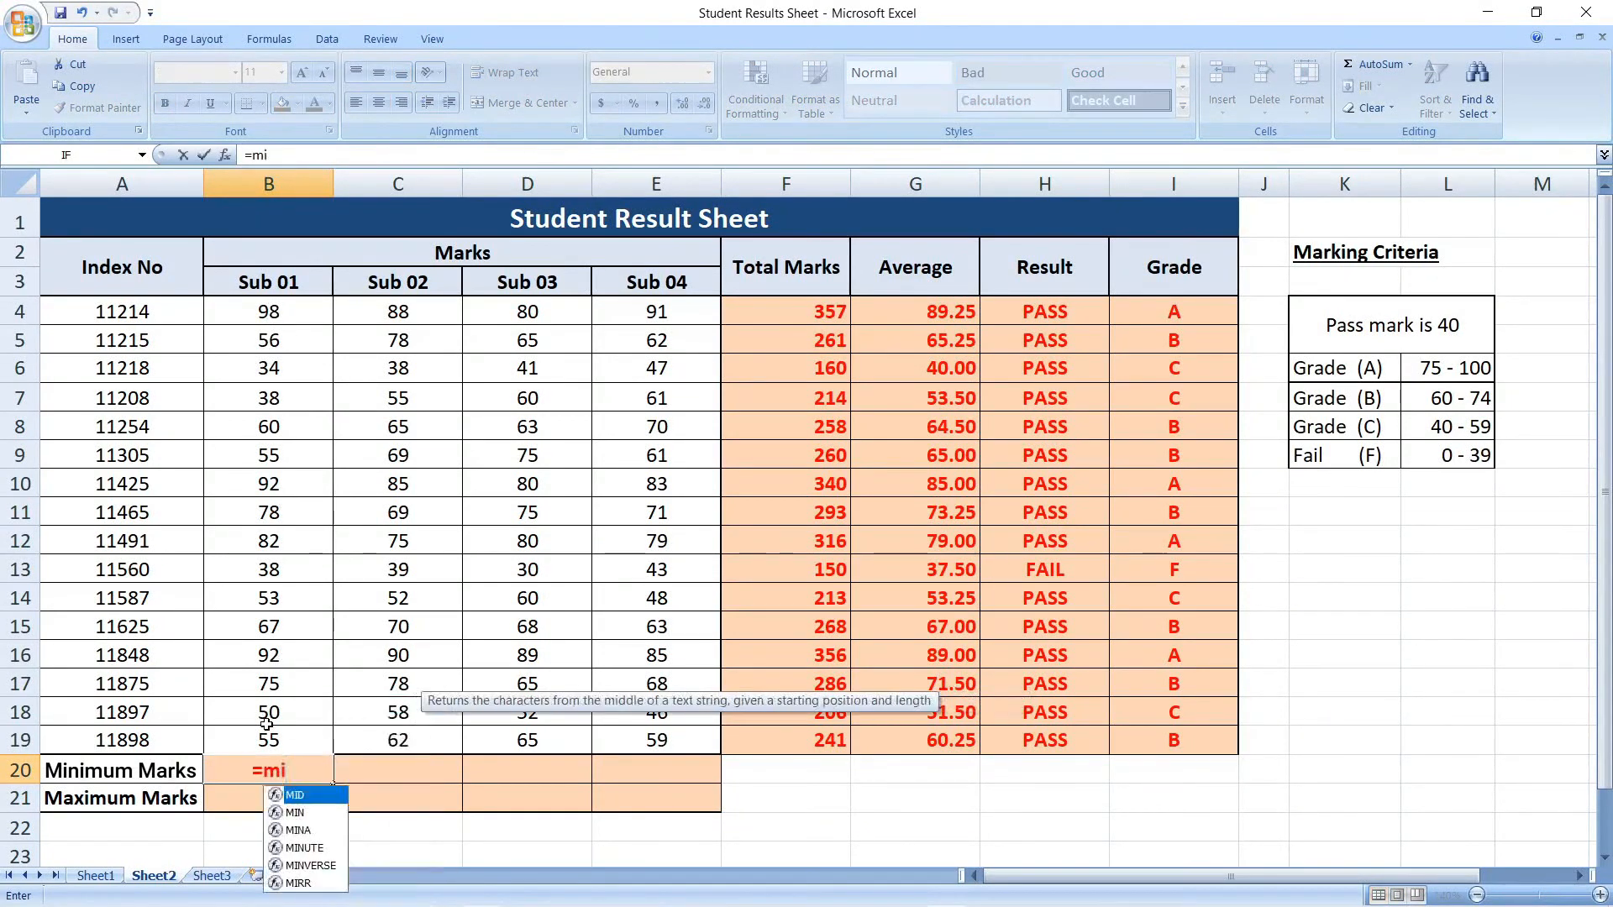
double_click(296, 813)
left_click_drag(269, 312, 278, 728)
type(")")
key("Return")
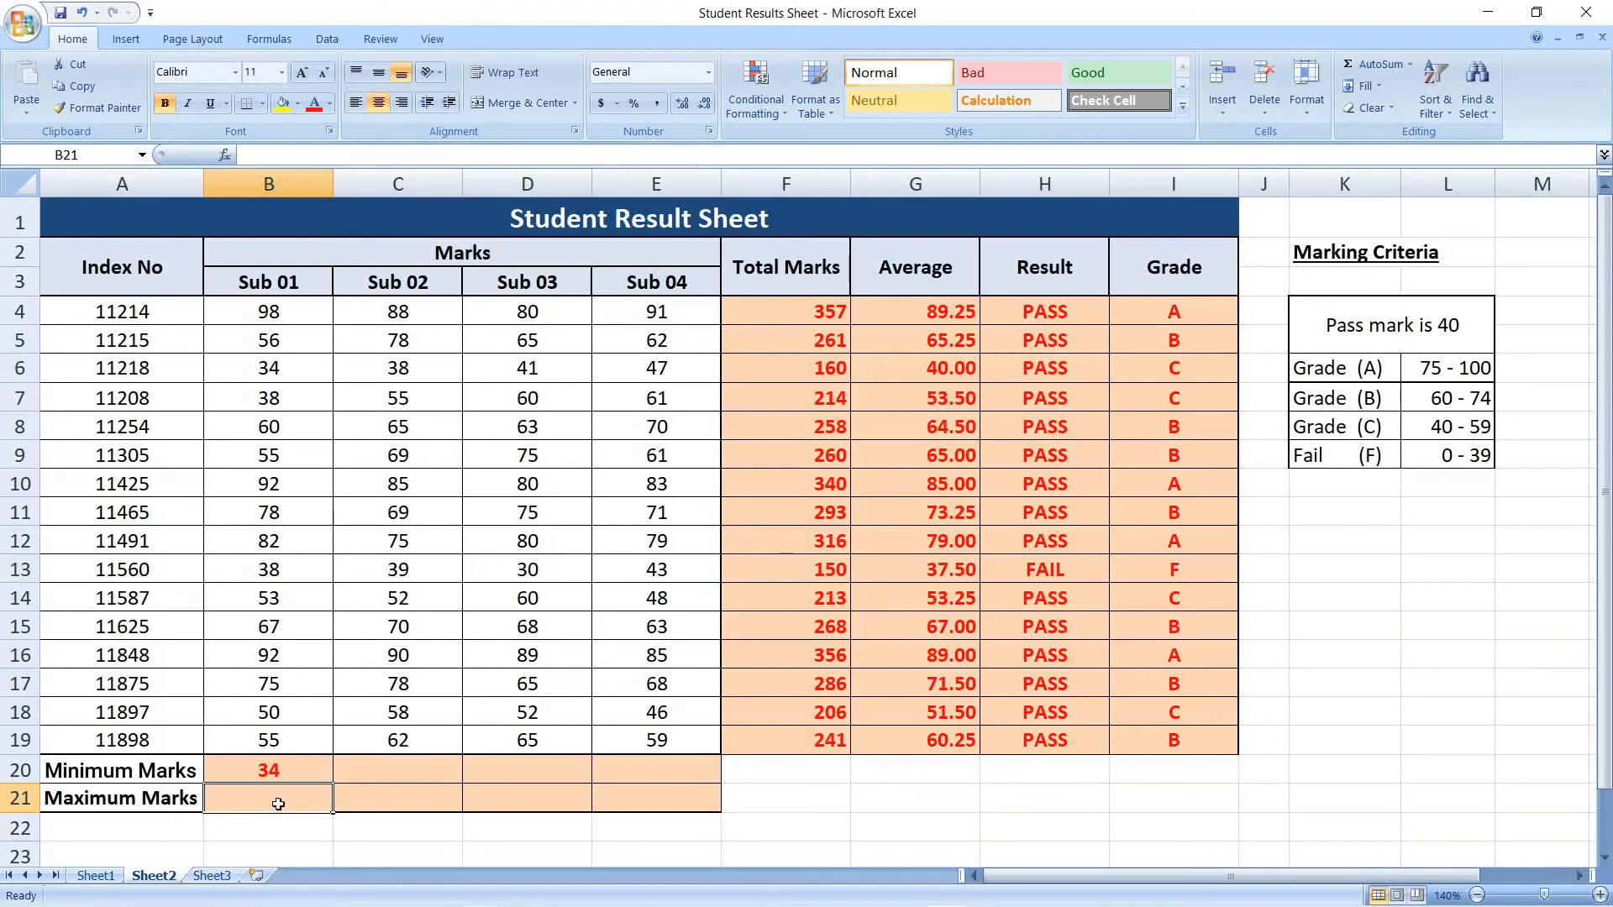
Calculate the maximum marks for Sub 01 by entering =MAX(B4:B19) in B21.
type("=")
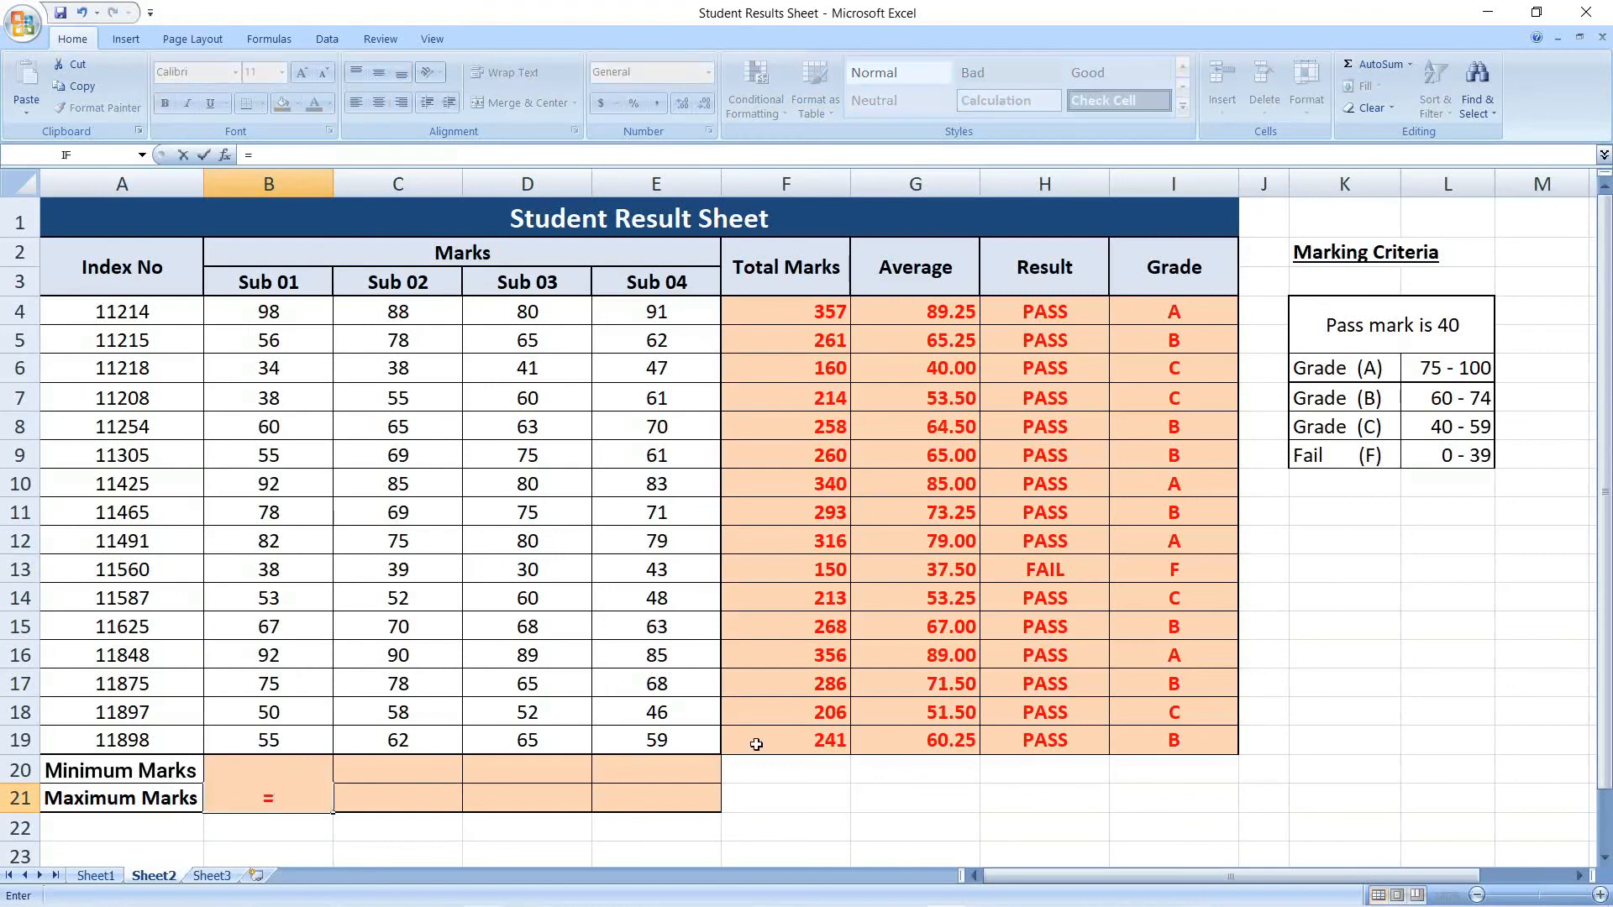
type("MAX(")
left_click_drag(269, 312, 288, 737)
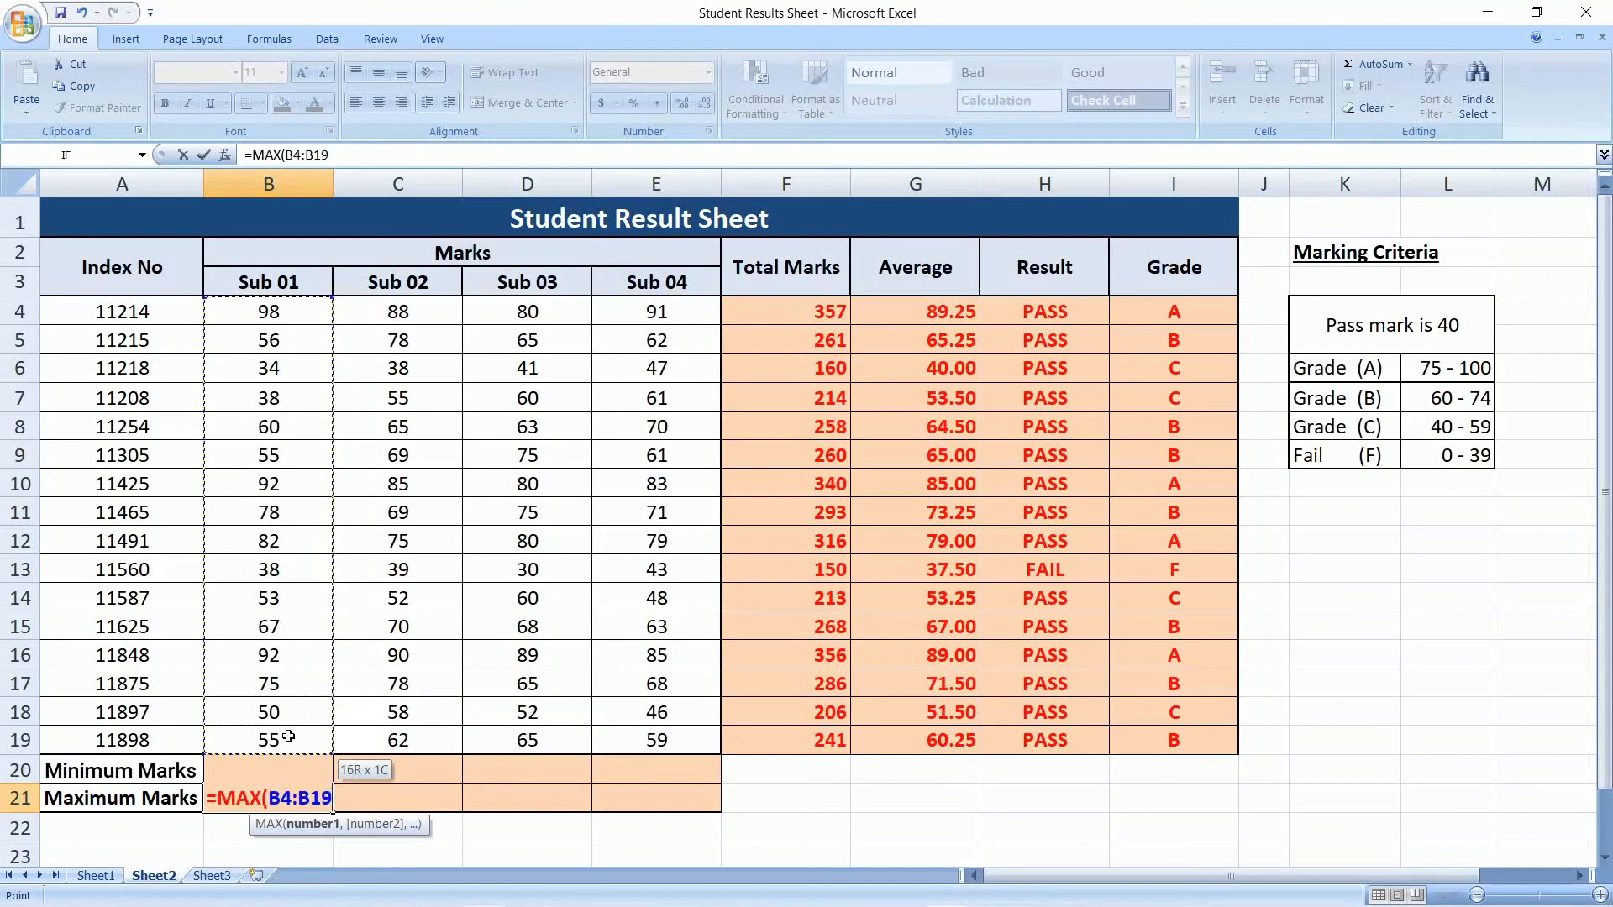
type(")")
key("Return")
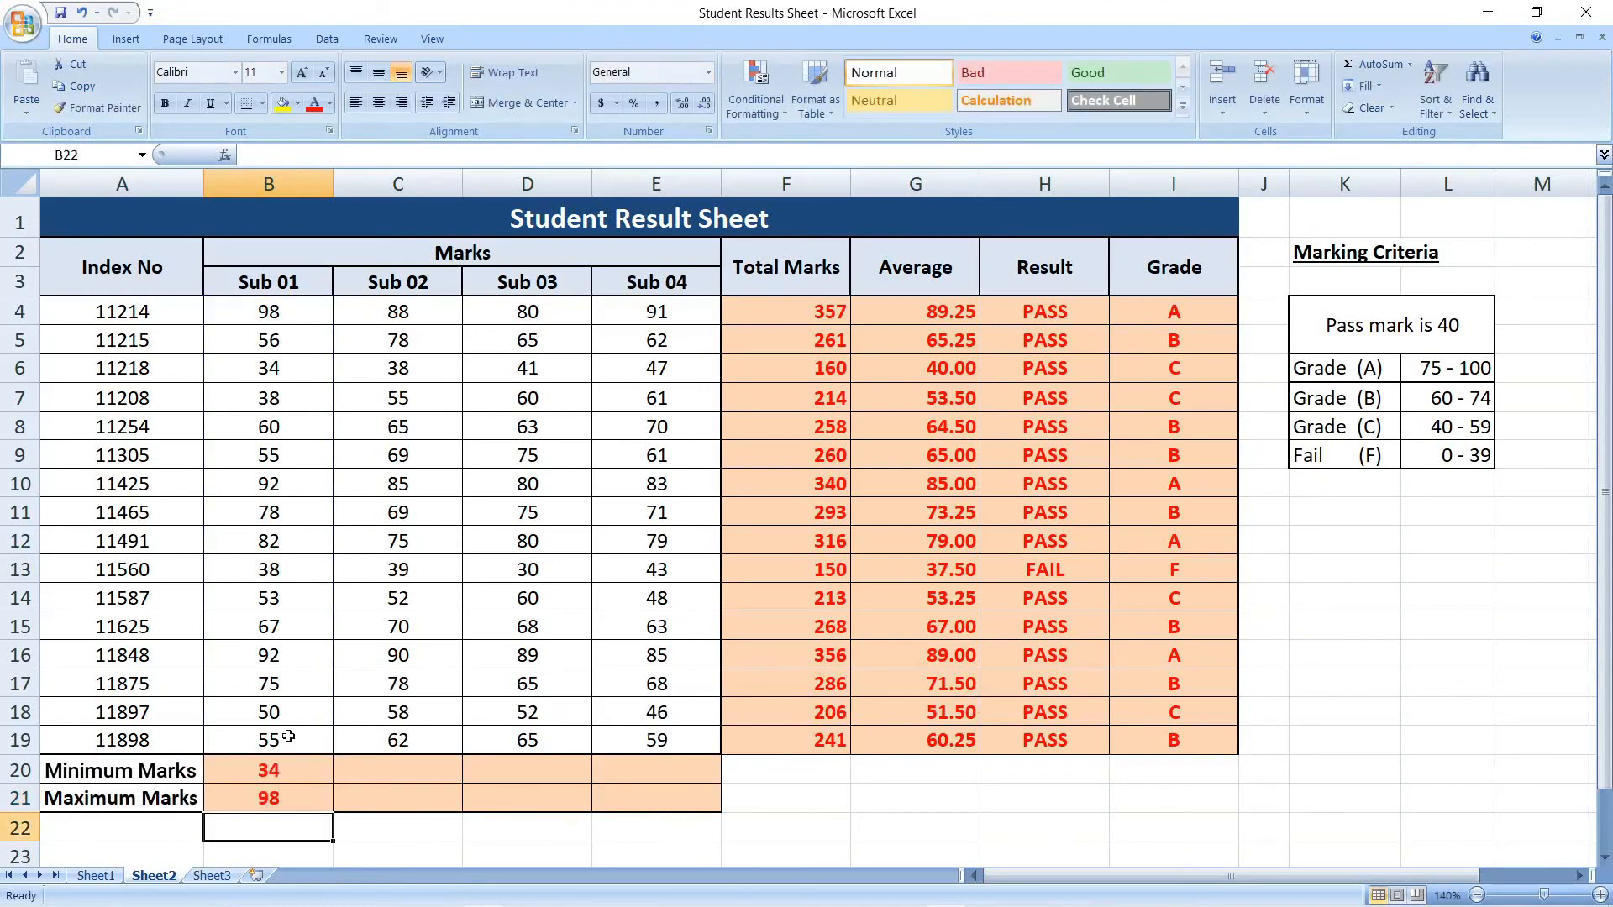
Fill the minimum formula from B20 and the maximum formula from B21 across through column E.
left_click(293, 794)
left_click(323, 771)
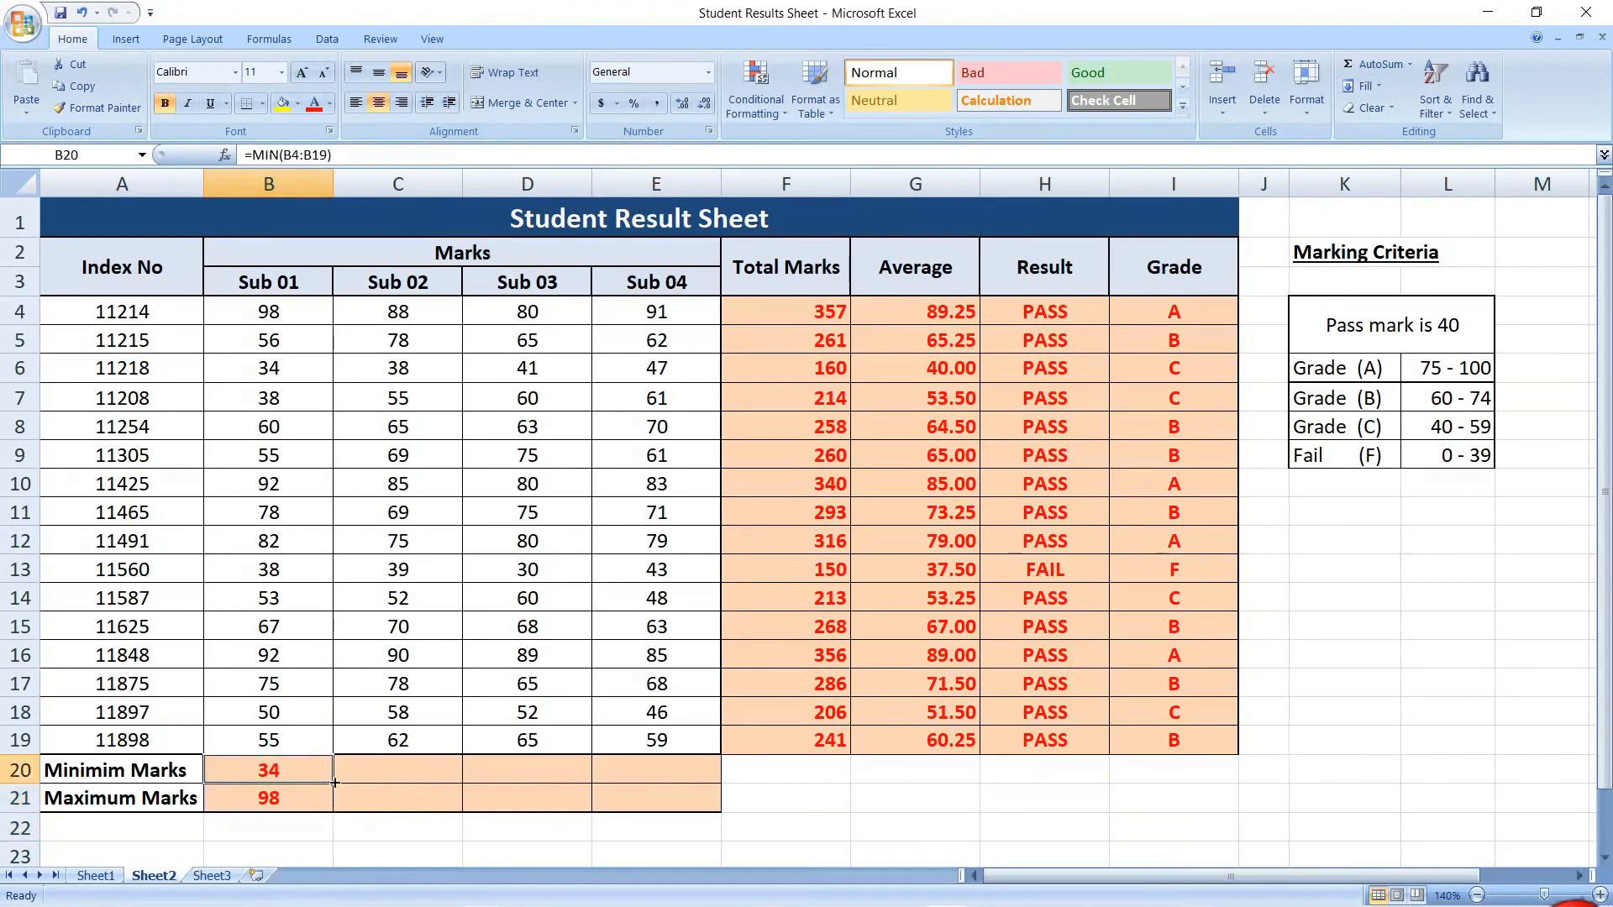
left_click_drag(334, 782, 719, 782)
left_click(277, 798)
left_click_drag(334, 811, 720, 811)
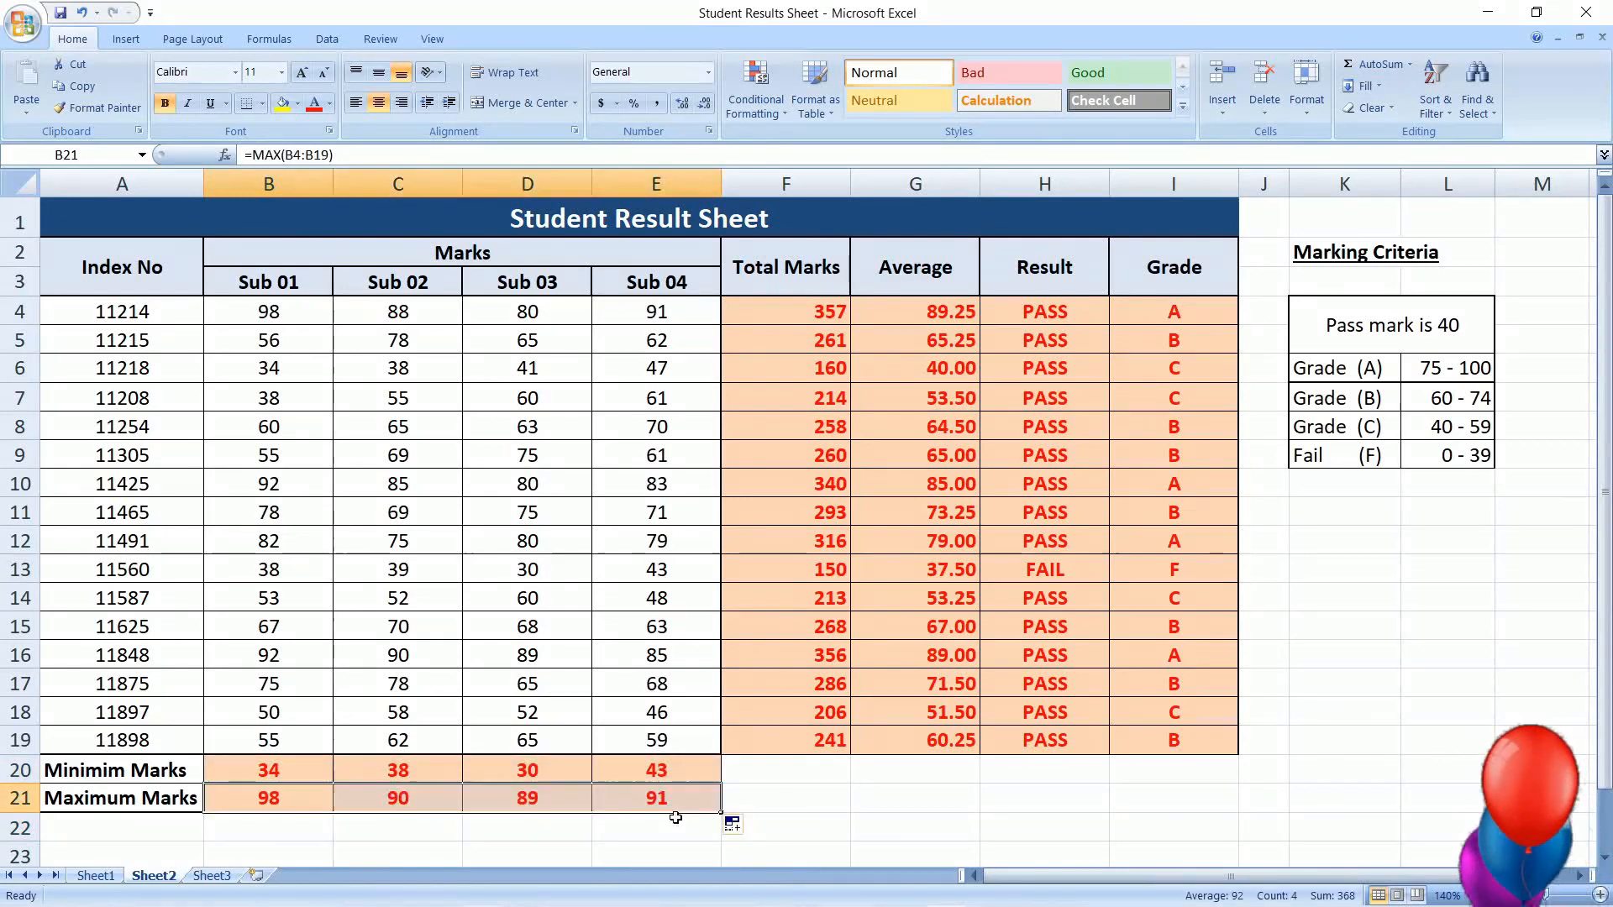